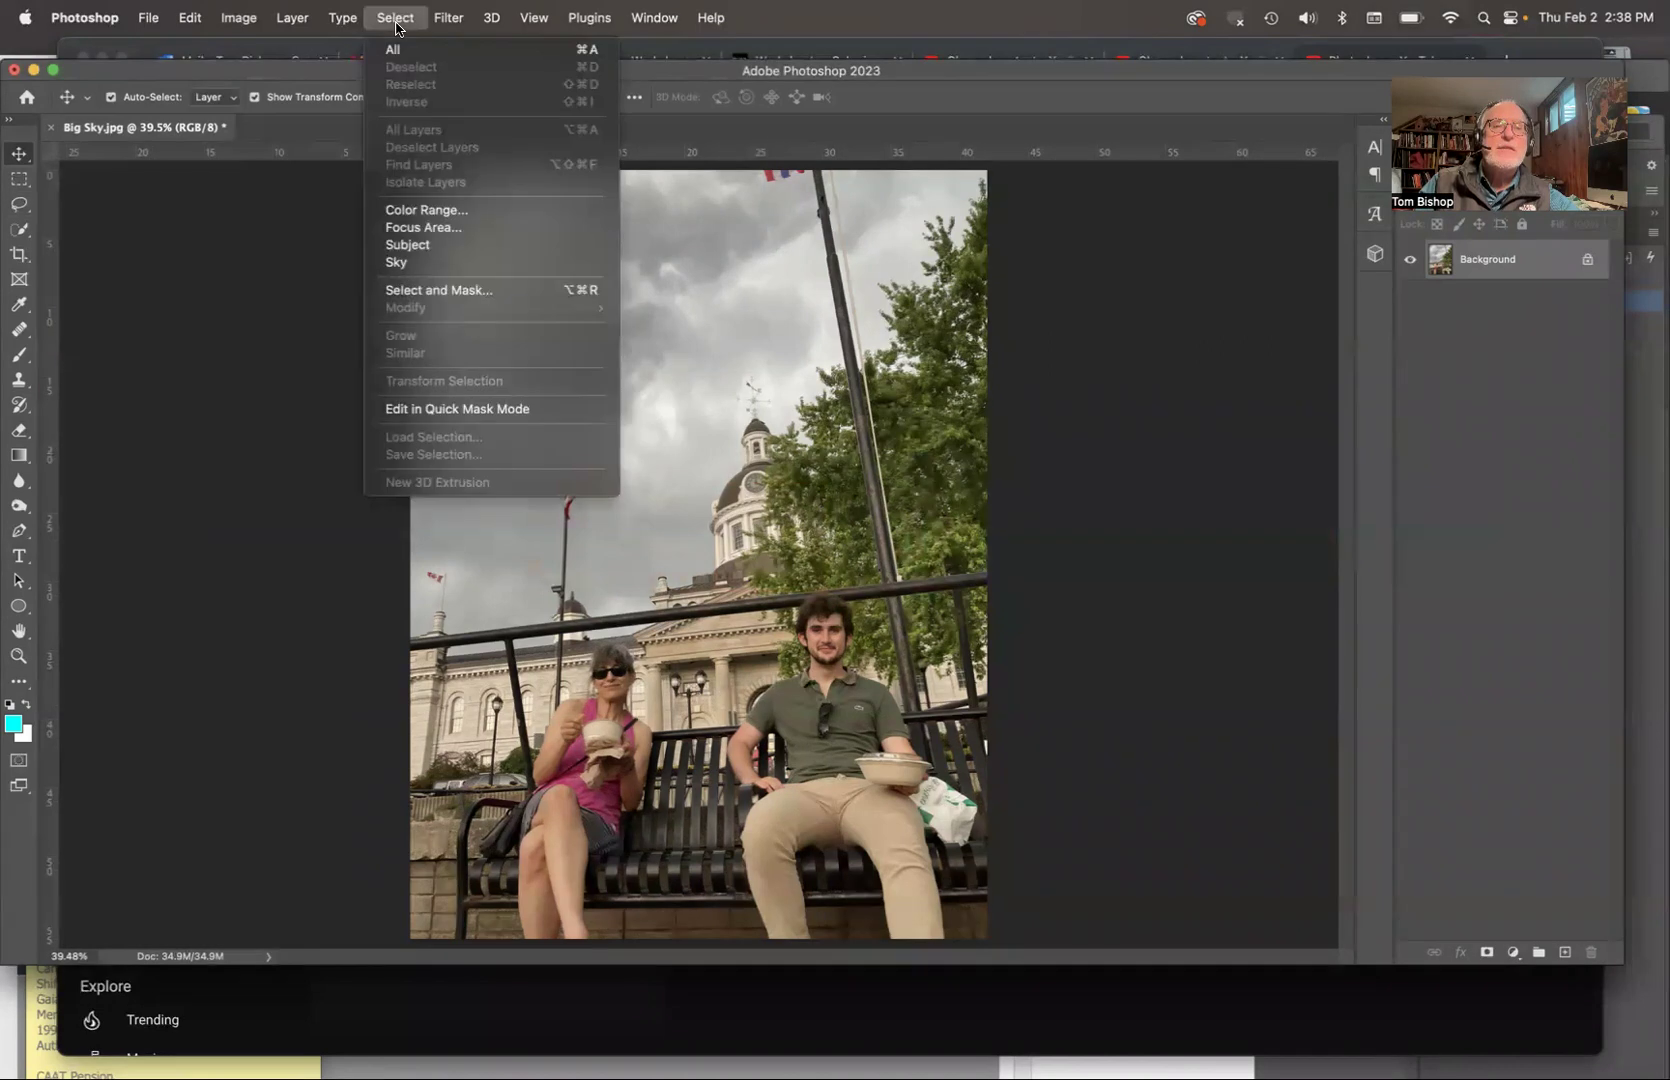
Select the sky in the photo and convert the locked Background into a regular layer
click(425, 264)
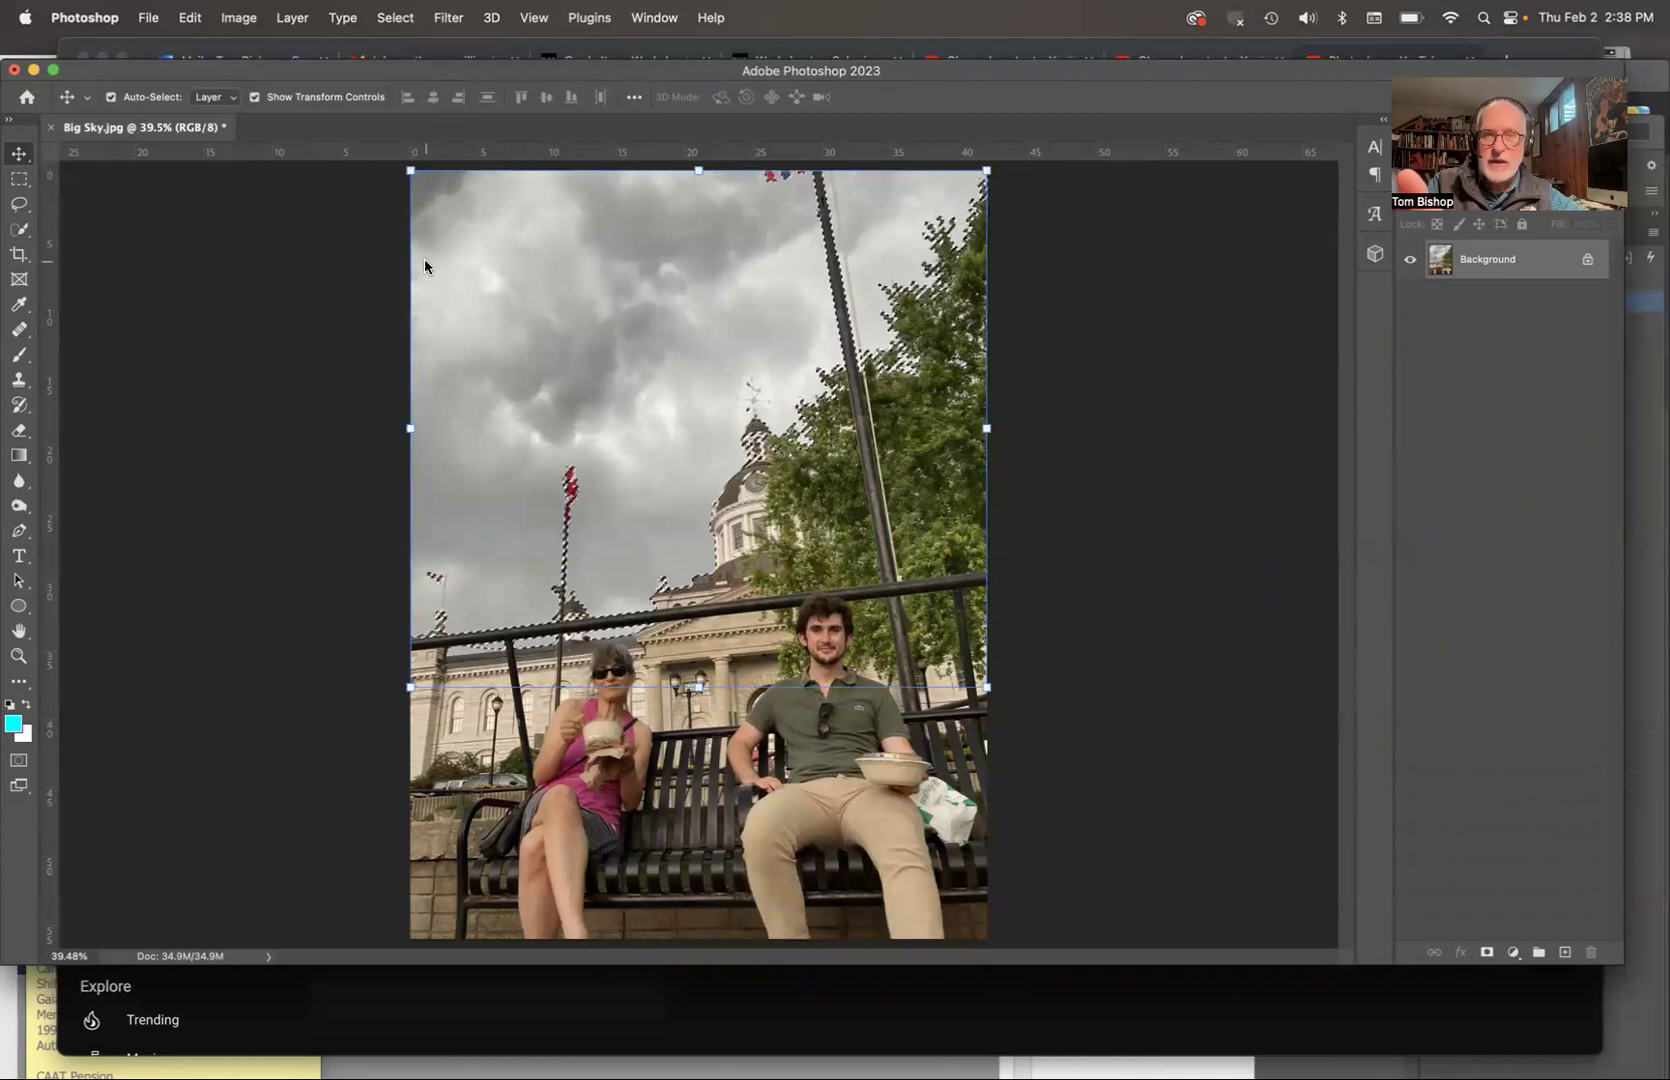
click(1586, 262)
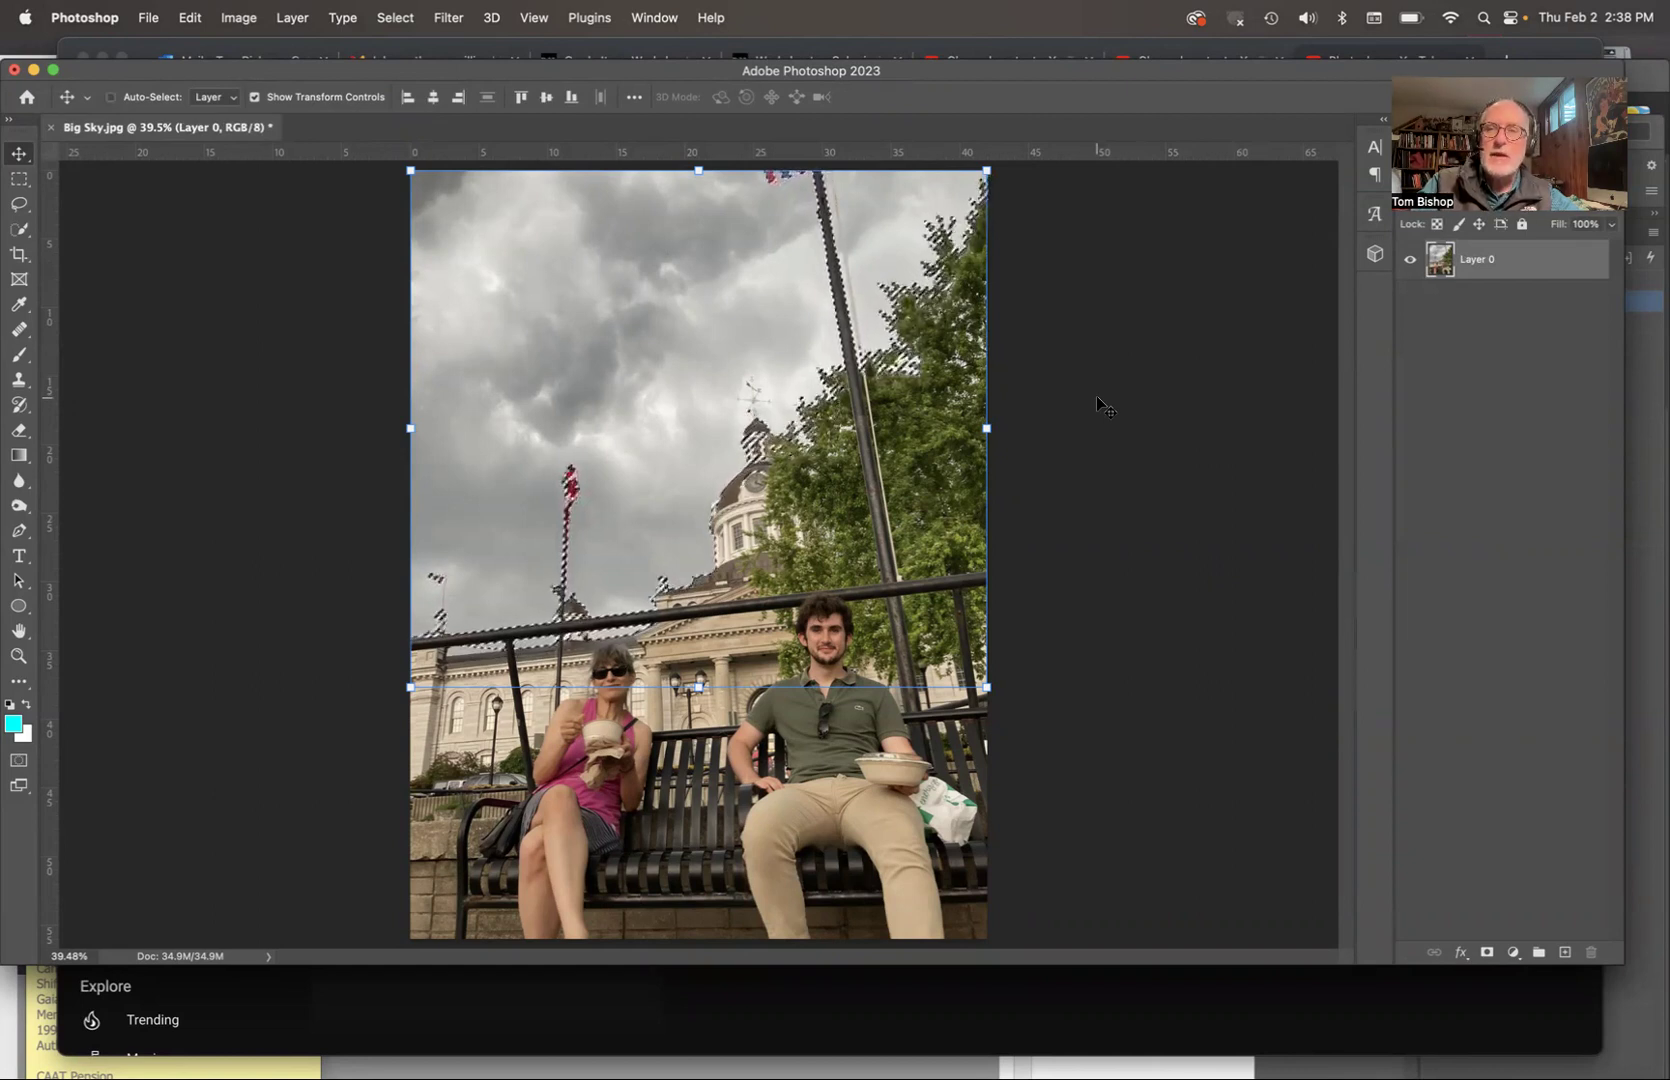
Try colorizing the selected sky with Hue/Saturation, using hue 234 and lightness +54
key(super+u)
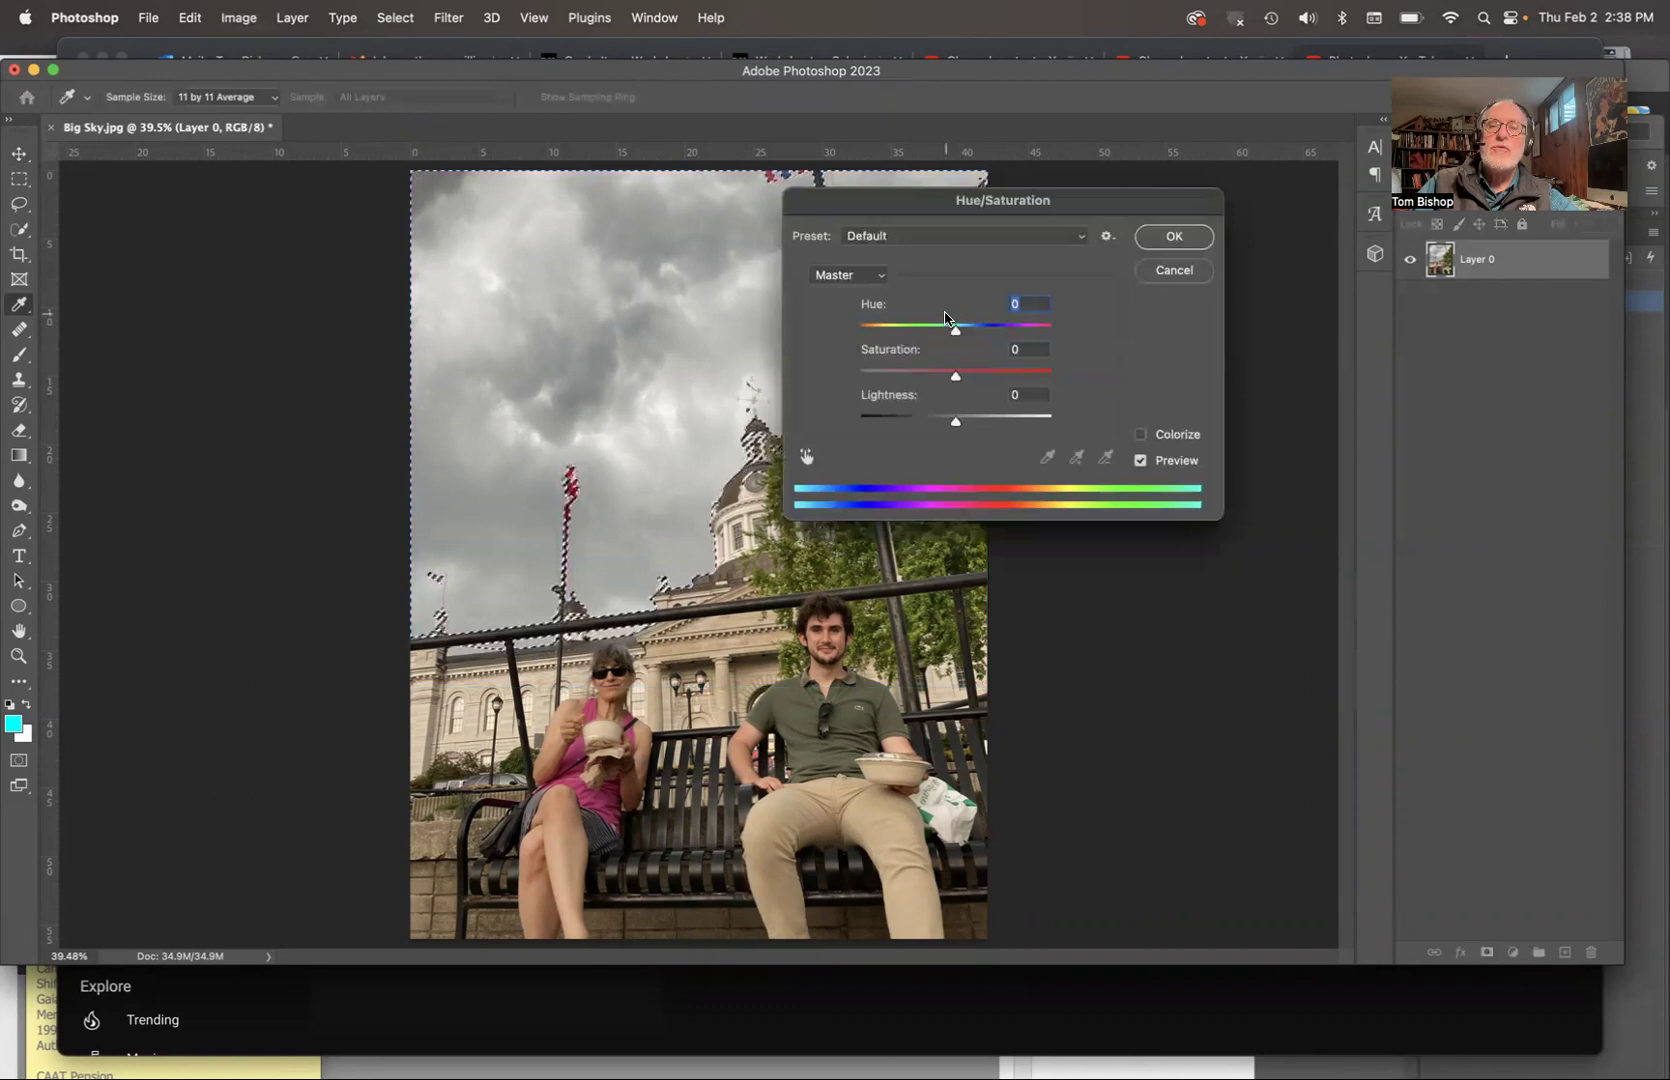
drag(956, 332, 954, 332)
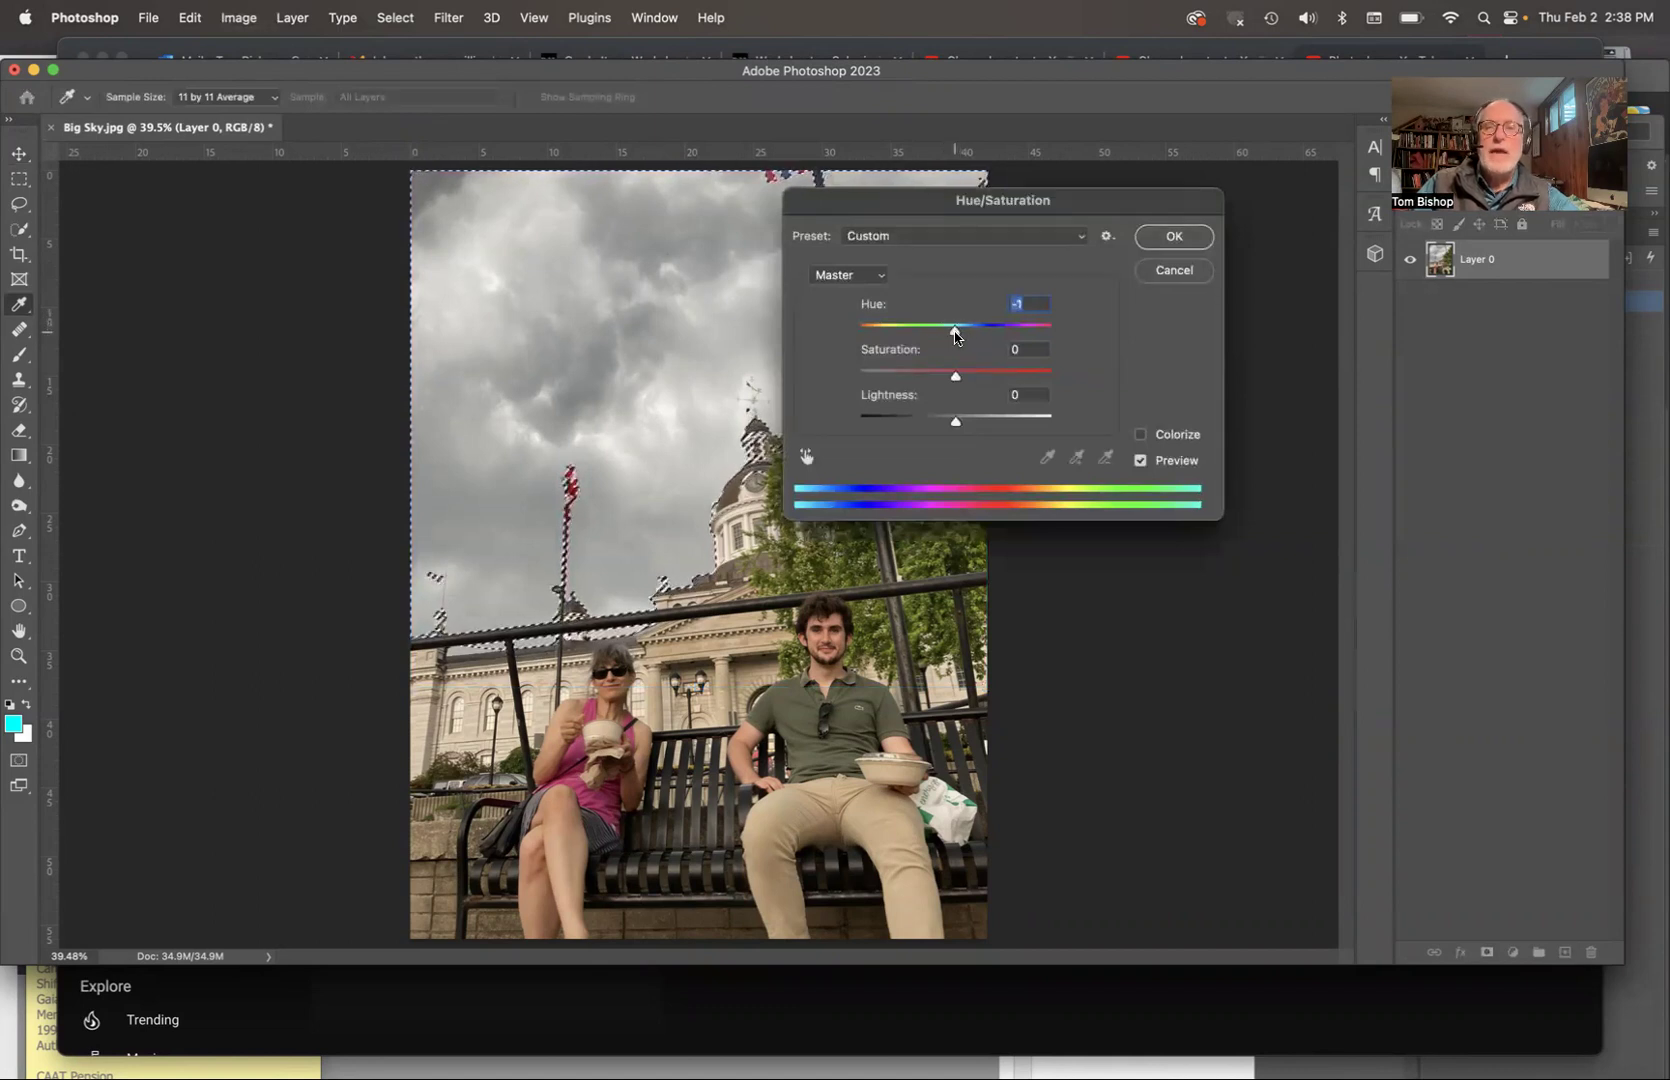
click(1142, 437)
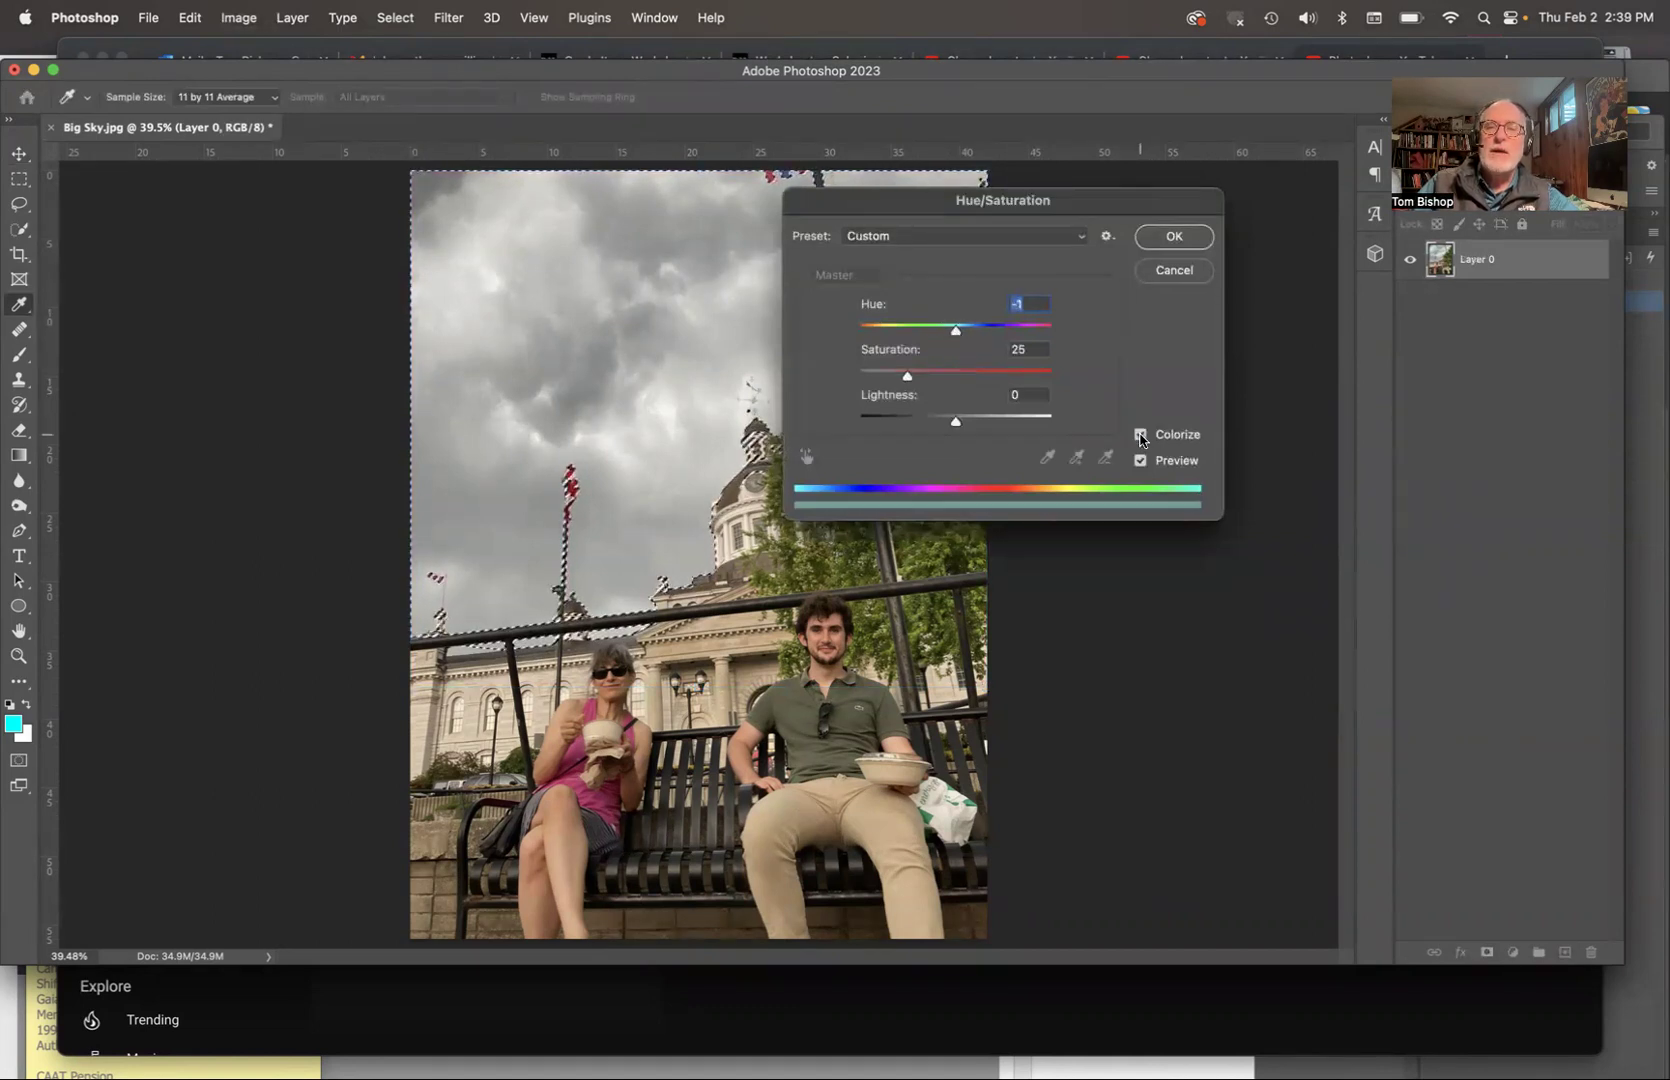
drag(1081, 216, 1236, 216)
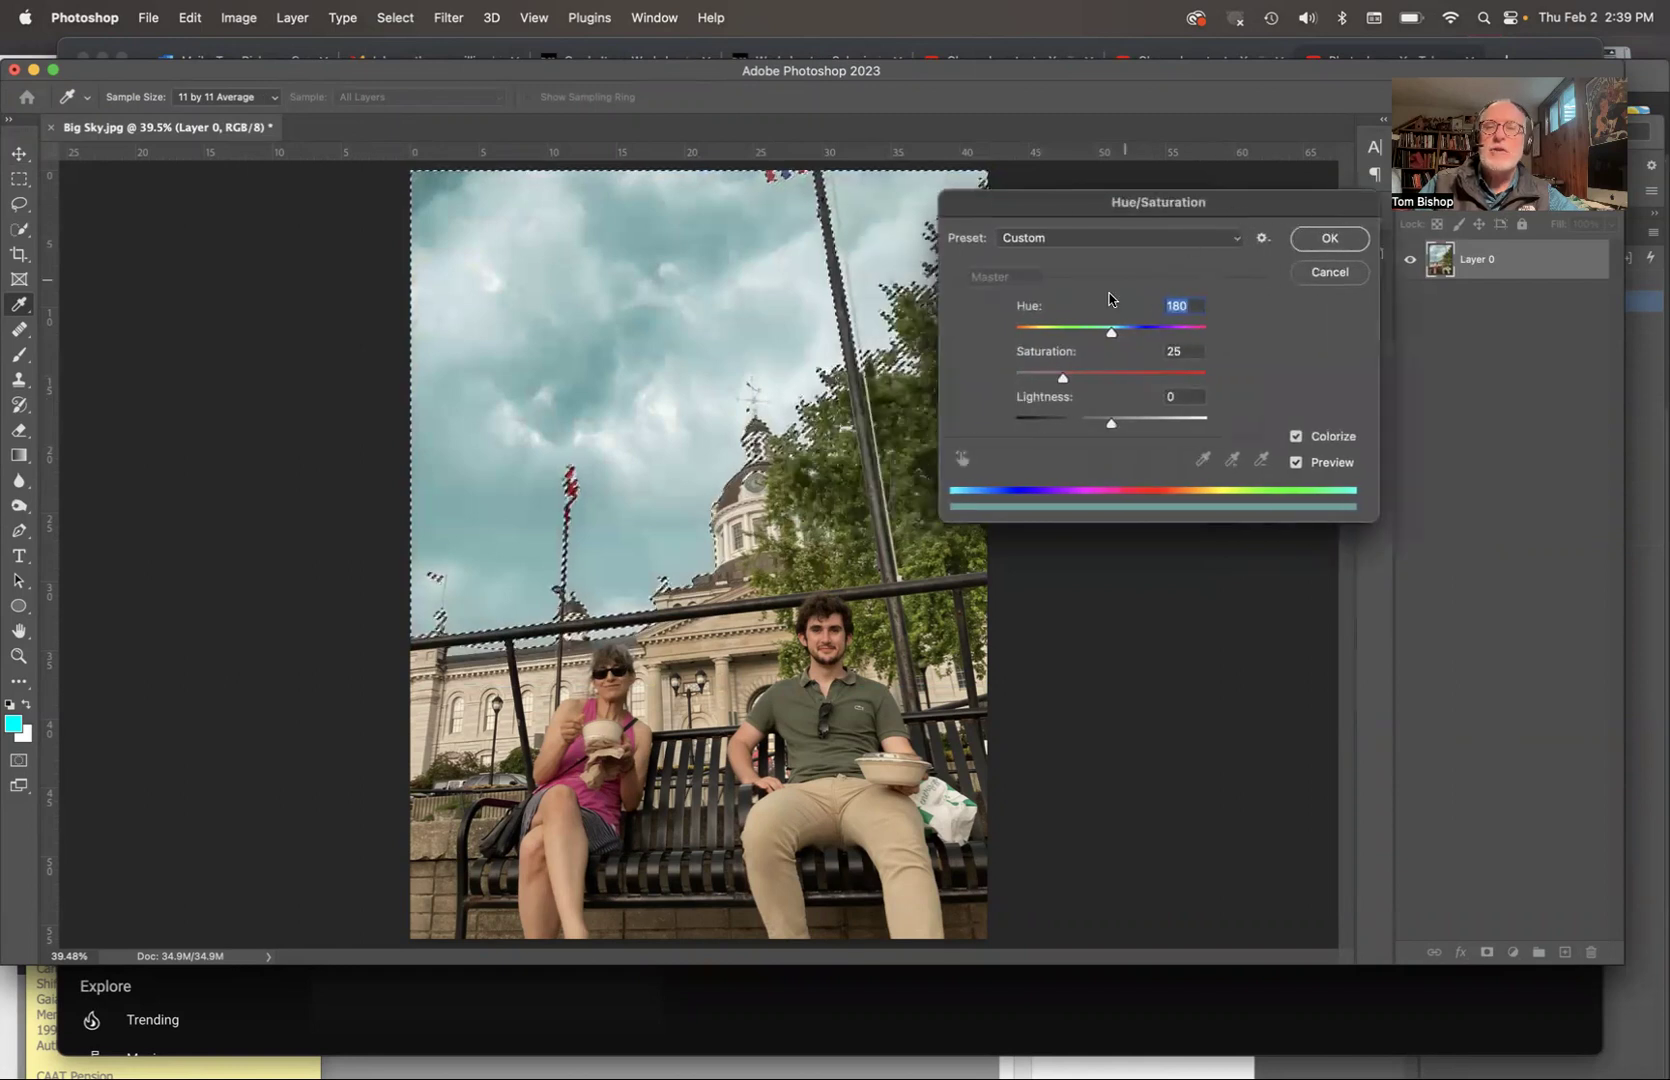
mouse_move(1109, 338)
mouse_down()
mouse_move(1066, 351)
mouse_move(1140, 347)
mouse_up()
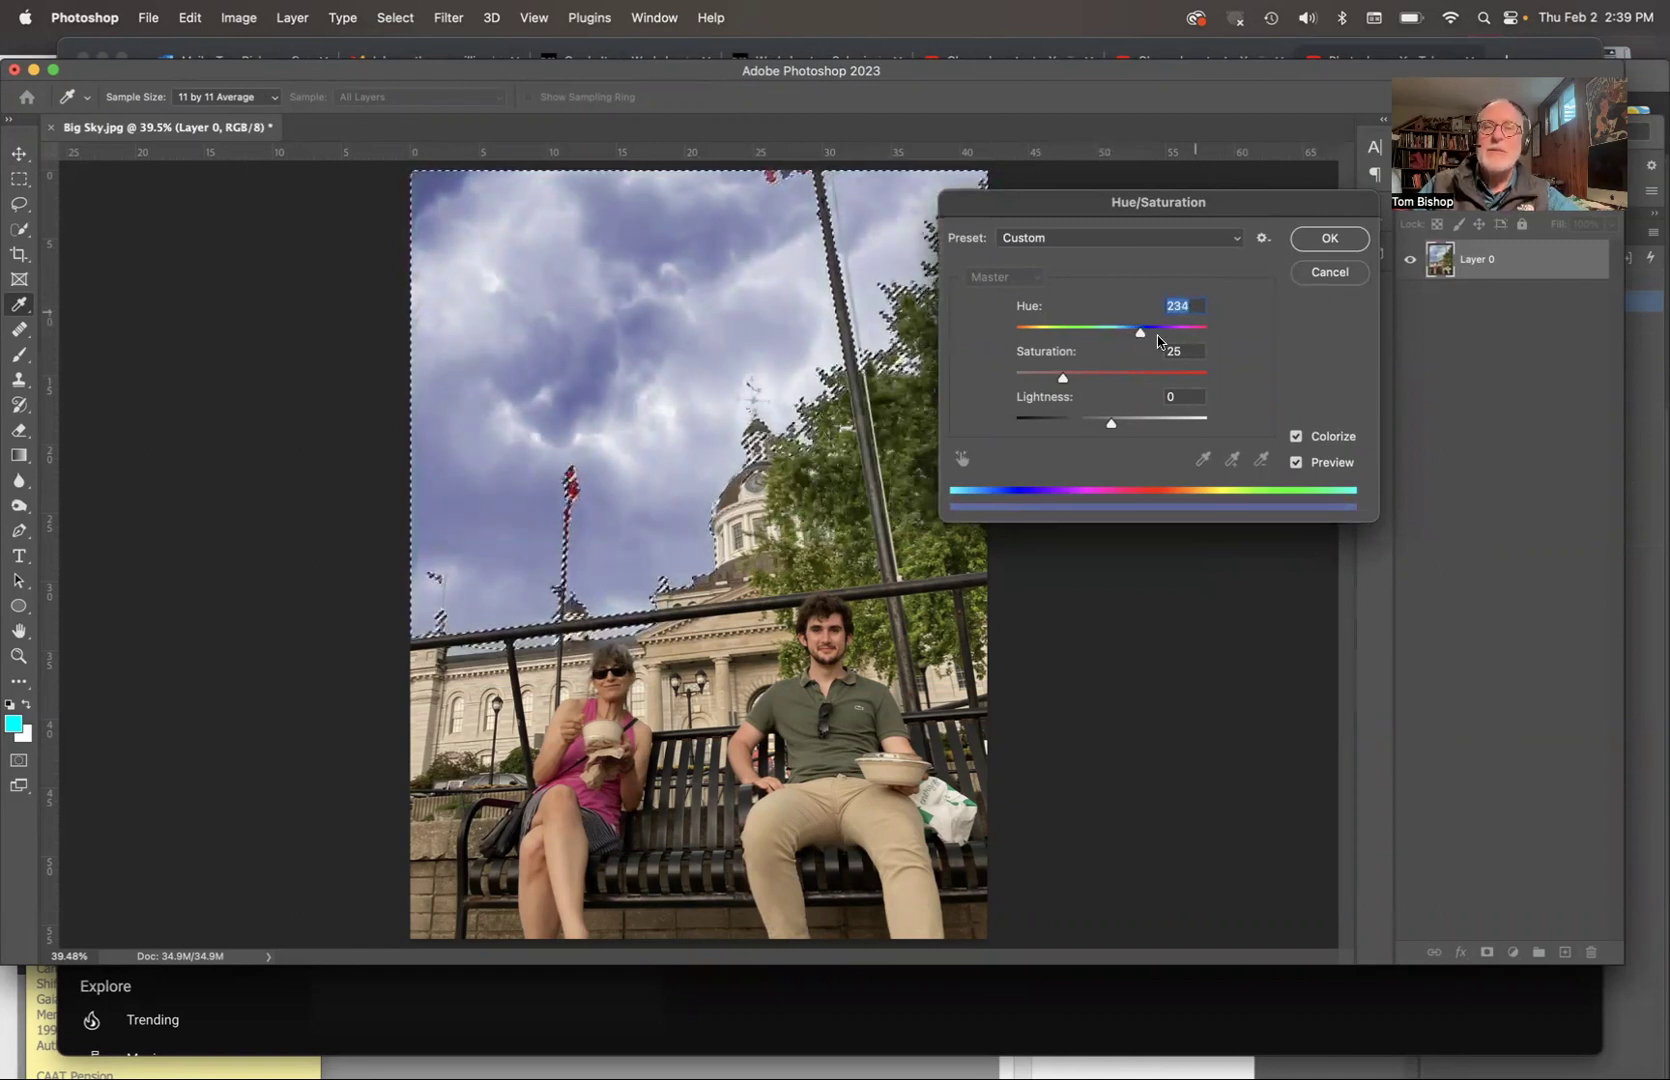
drag(1110, 425, 1163, 425)
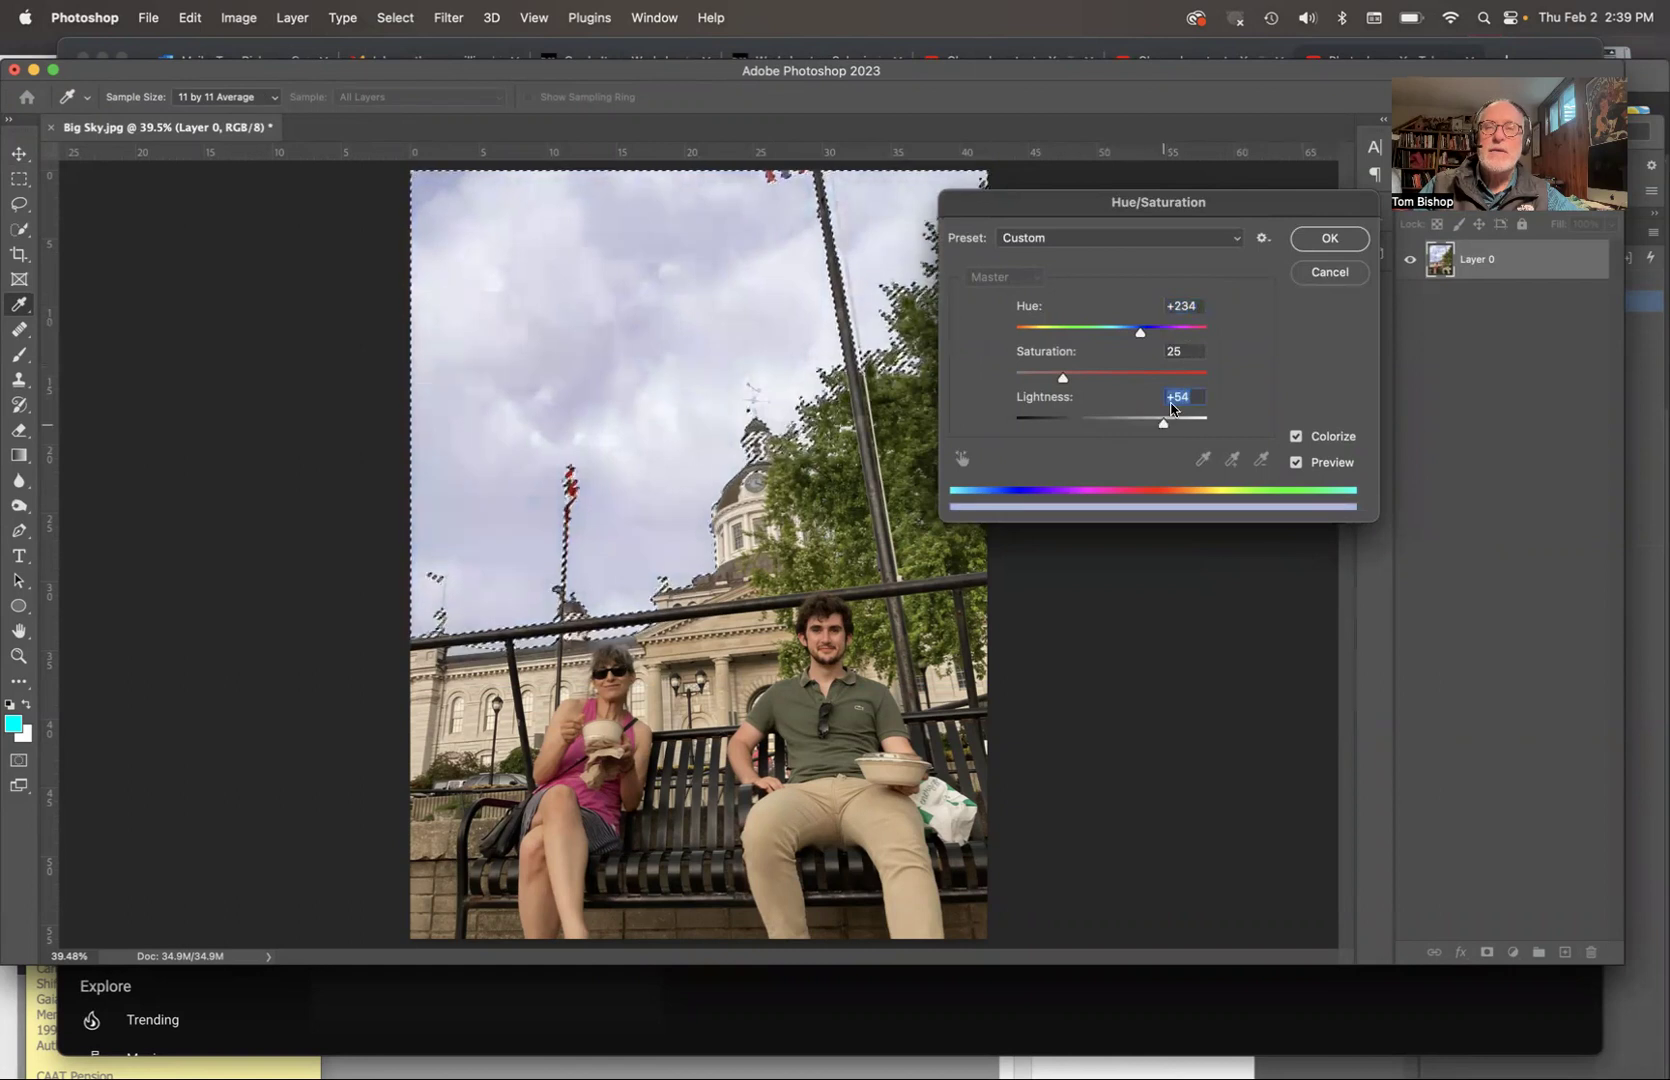
click(1330, 238)
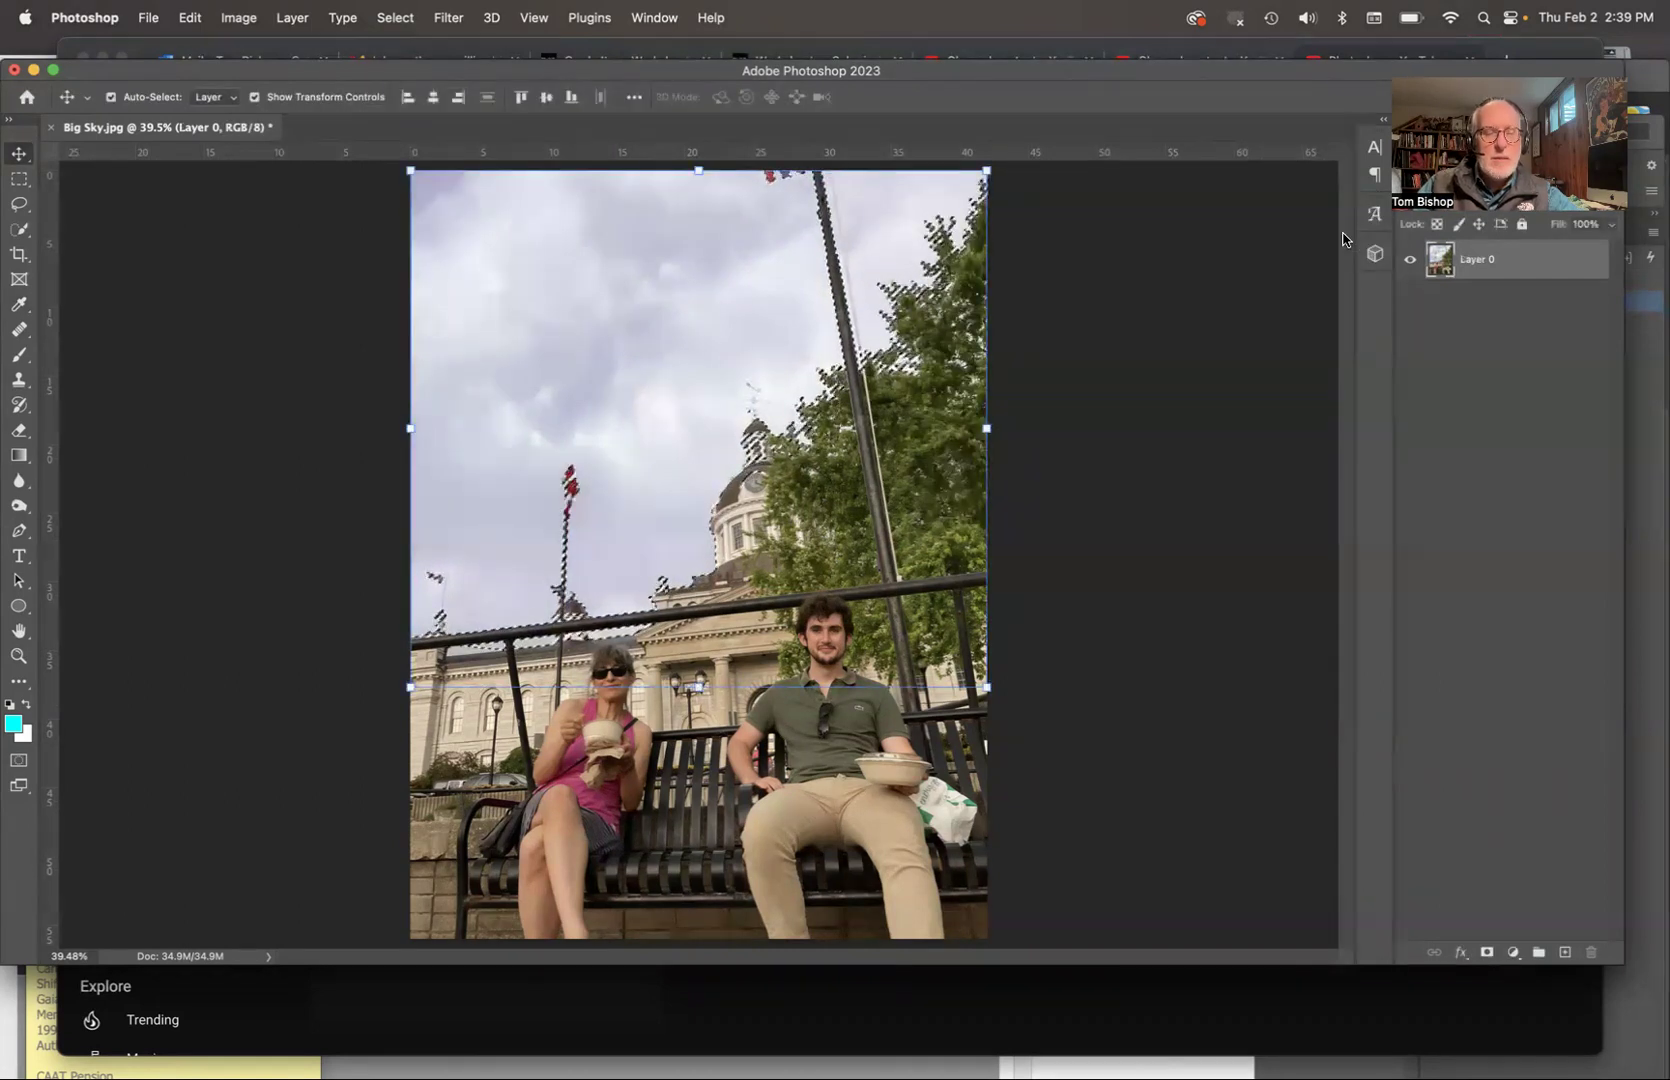
Undo the Hue/Saturation change and deselect the sky
key(super+z)
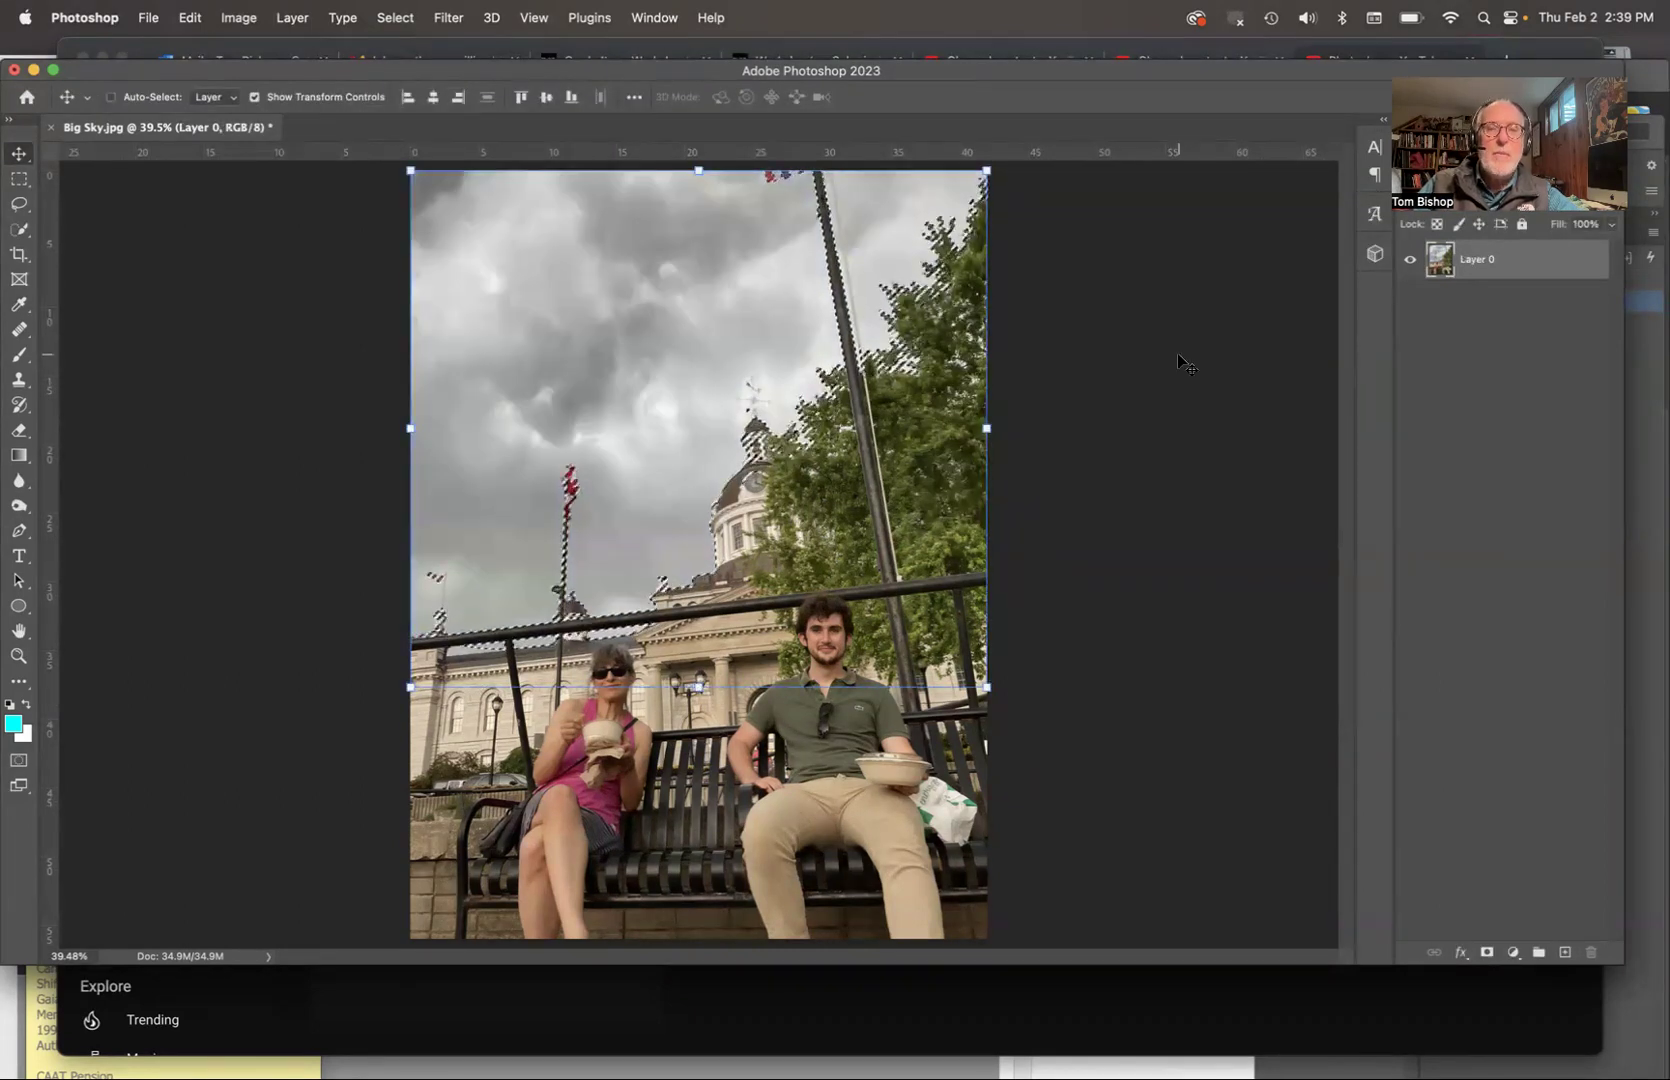
key(super+d)
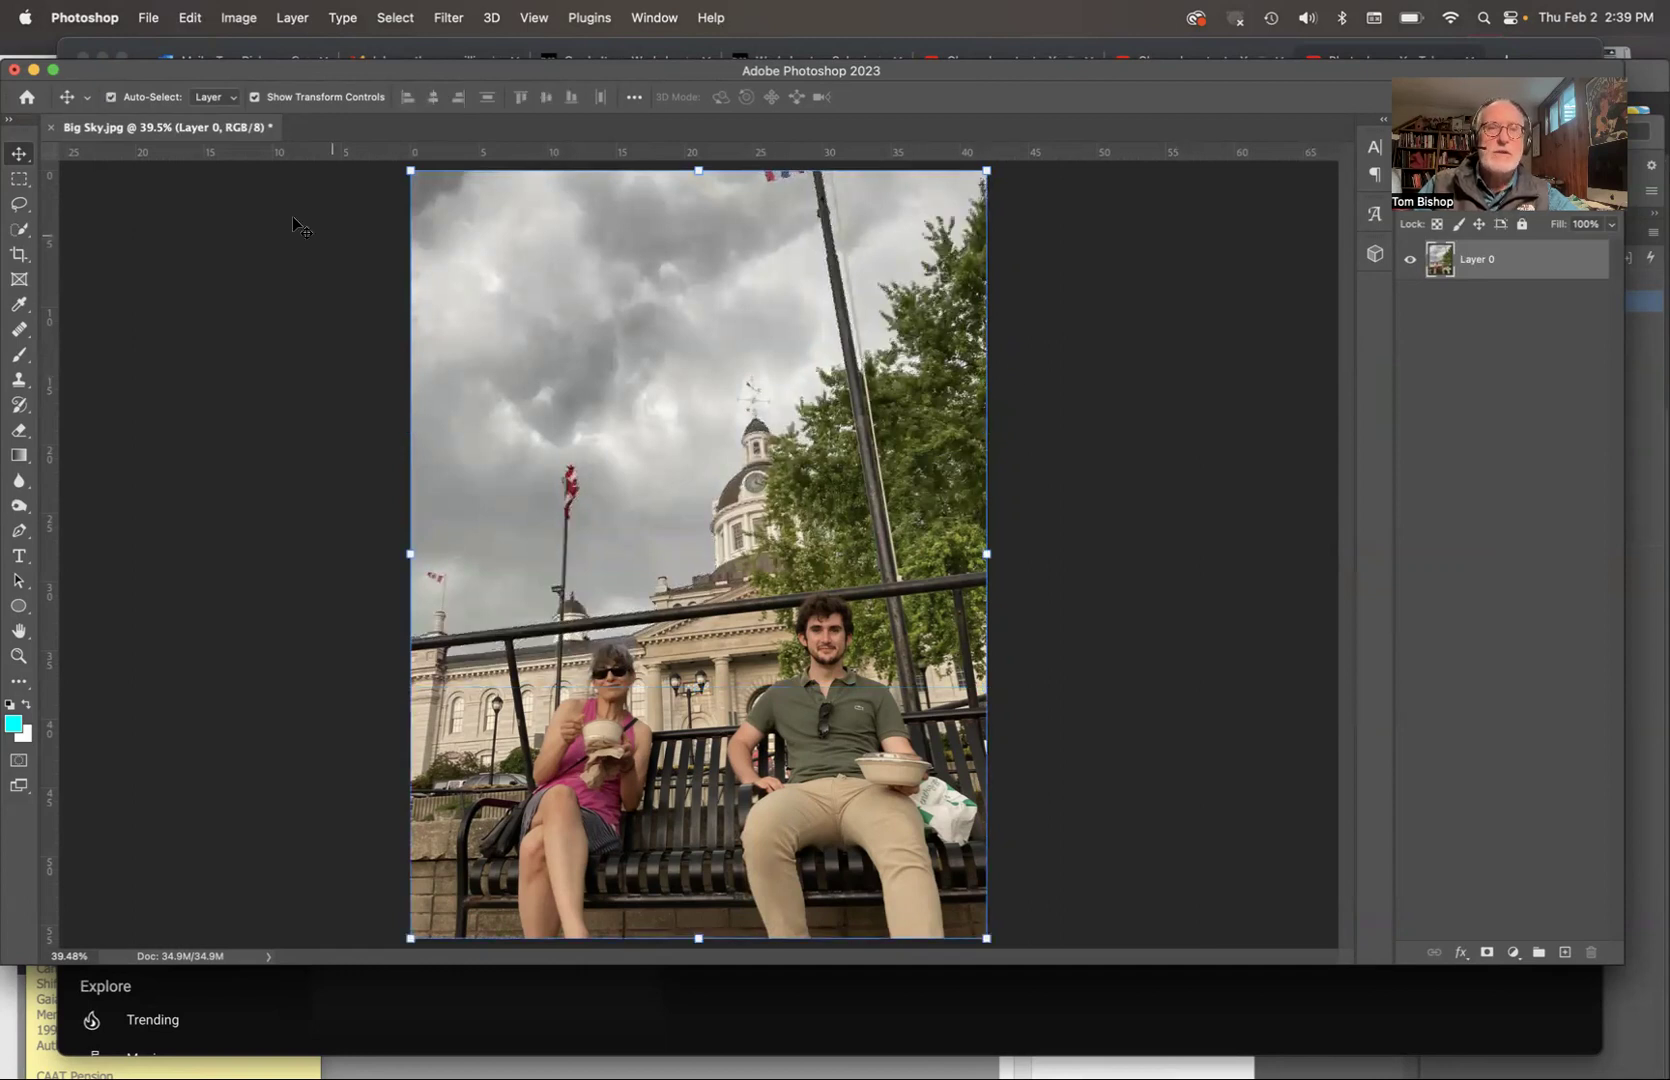
Start Sky Replacement and browse the preset skies, collapsing the Blue Skies and Spectacular groups to reach Sunsets
click(189, 18)
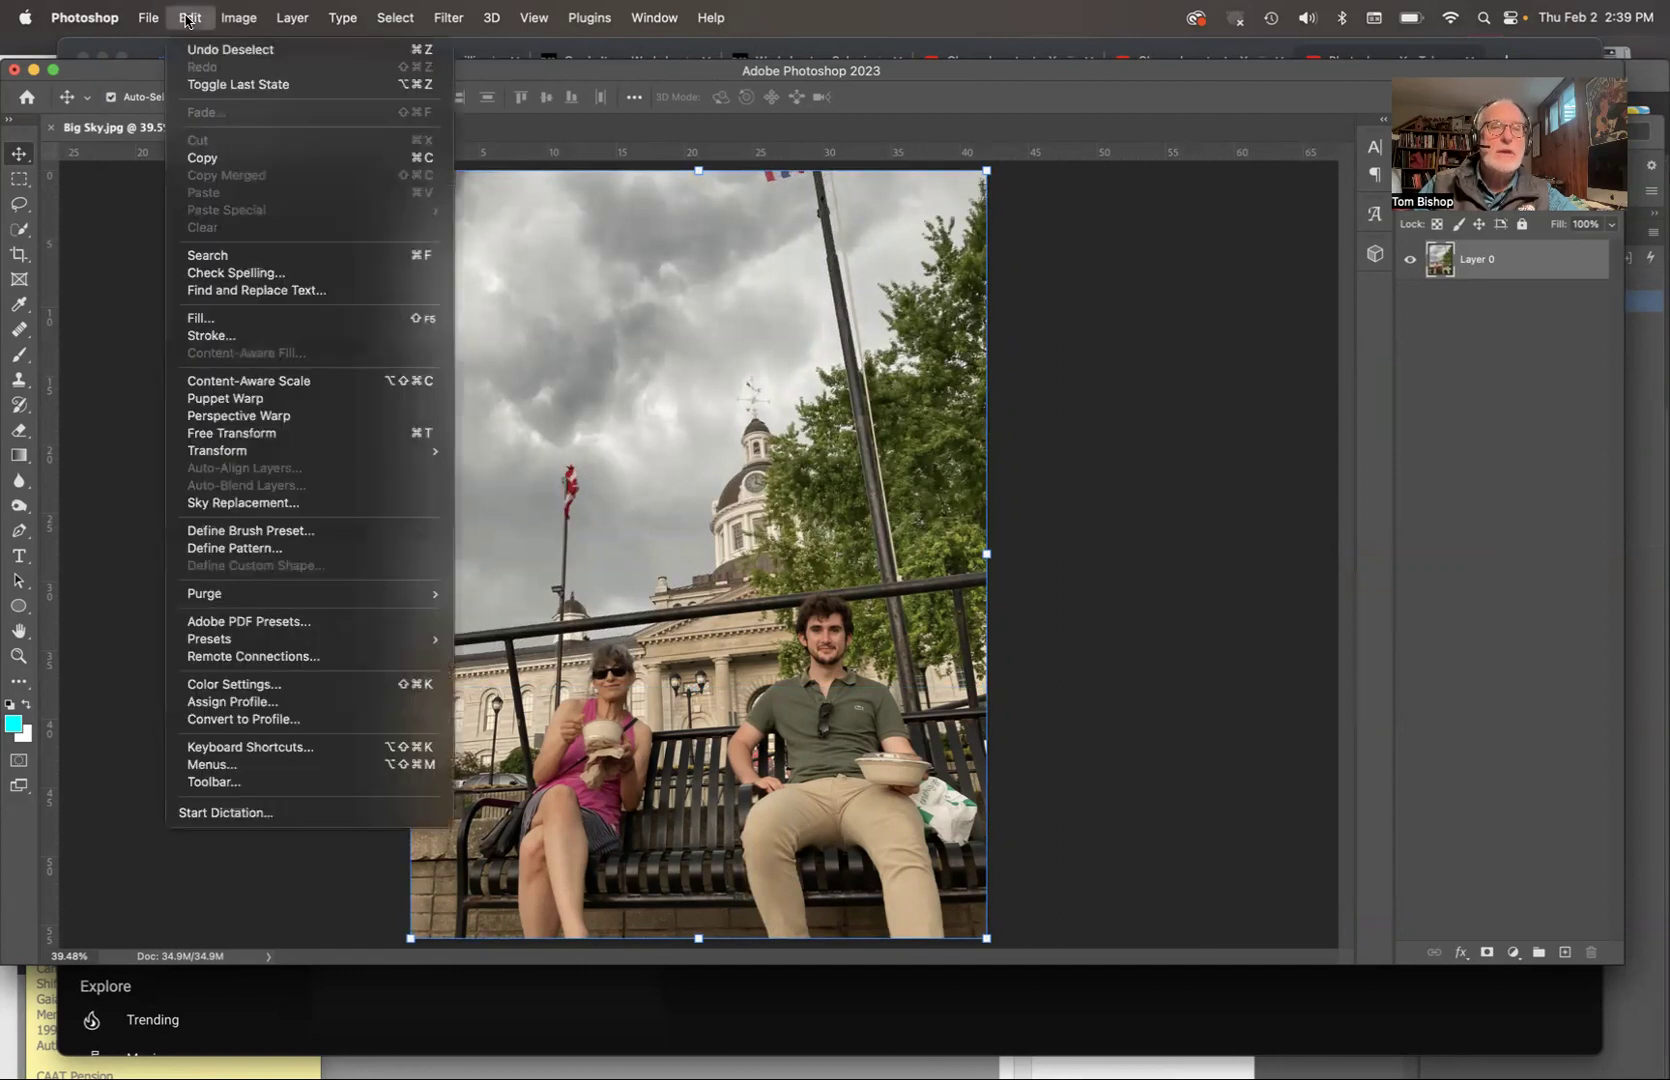
click(227, 502)
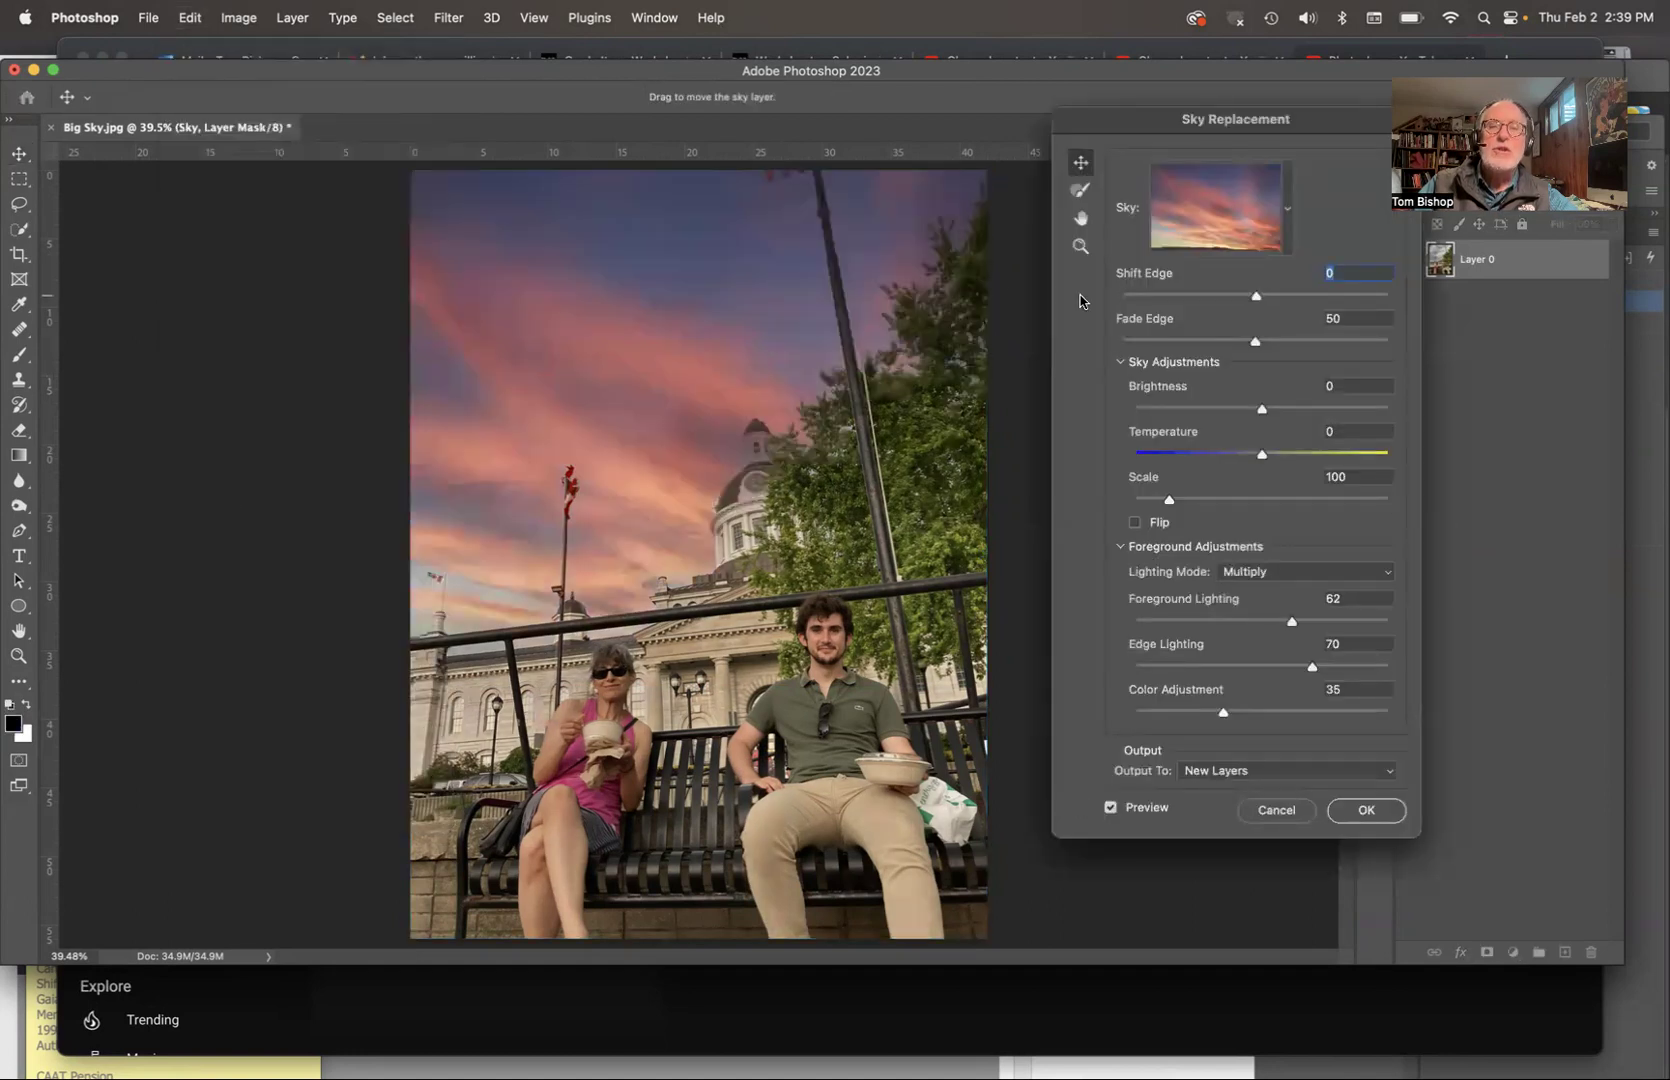
click(1287, 213)
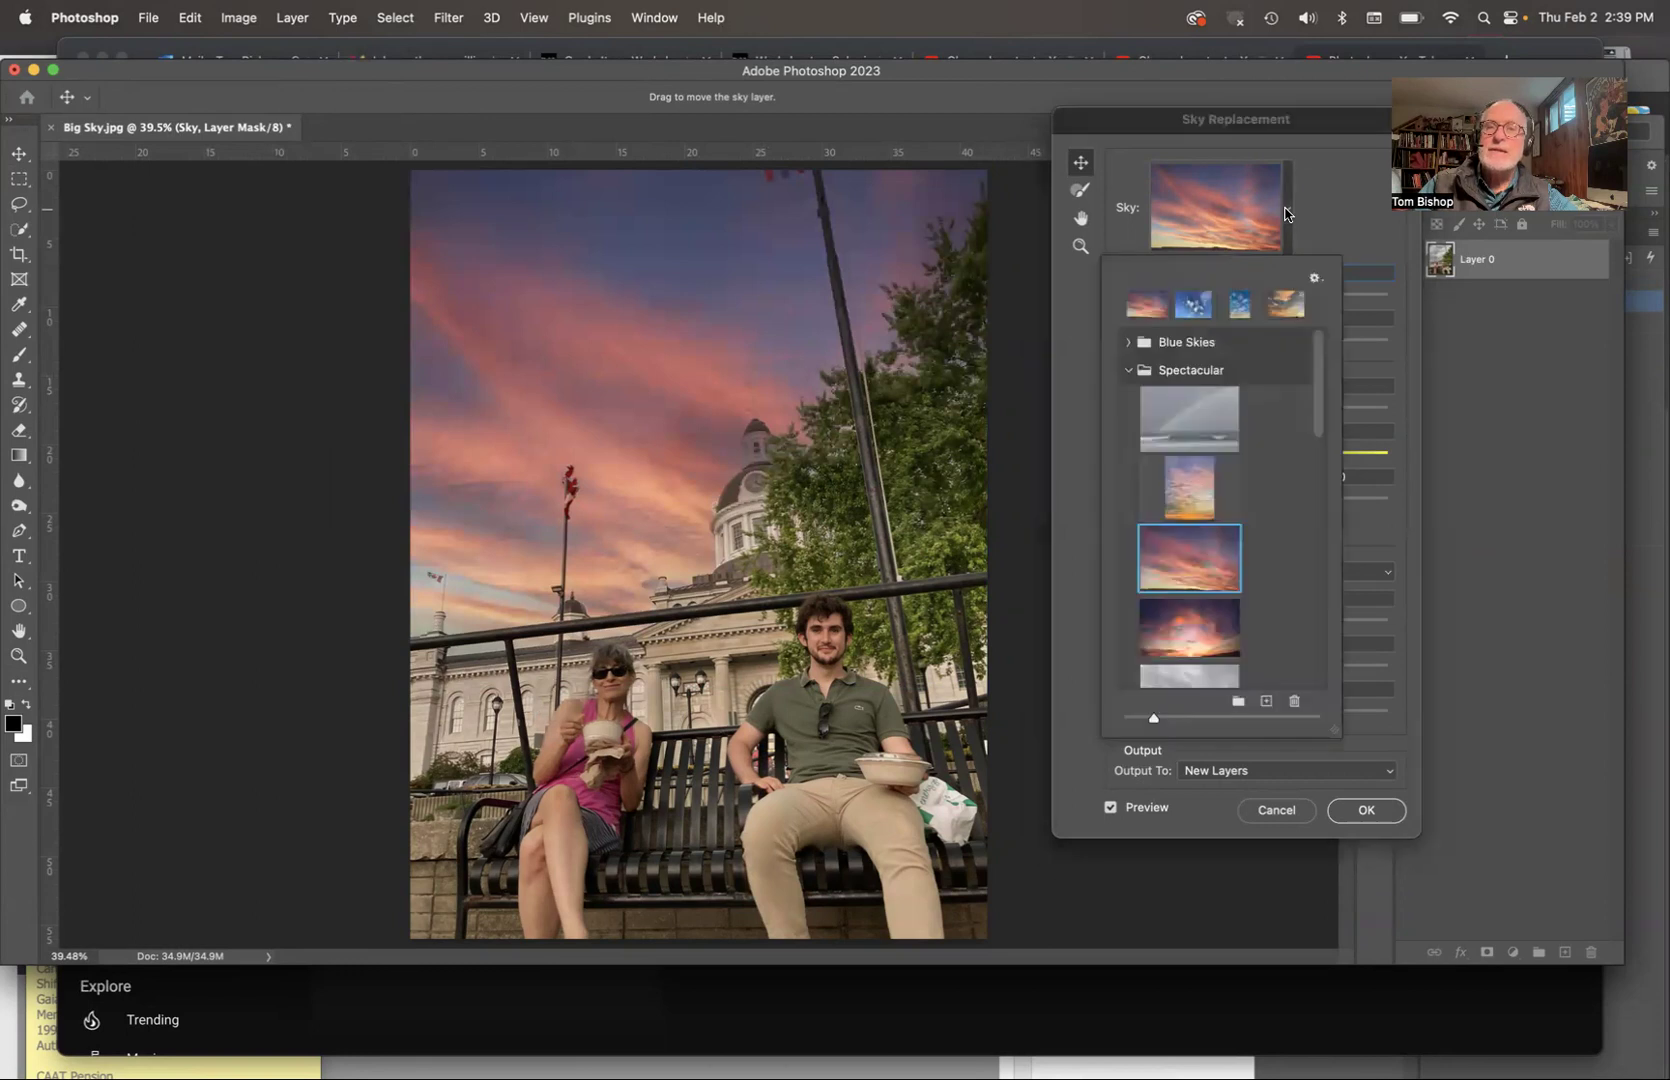
click(1128, 342)
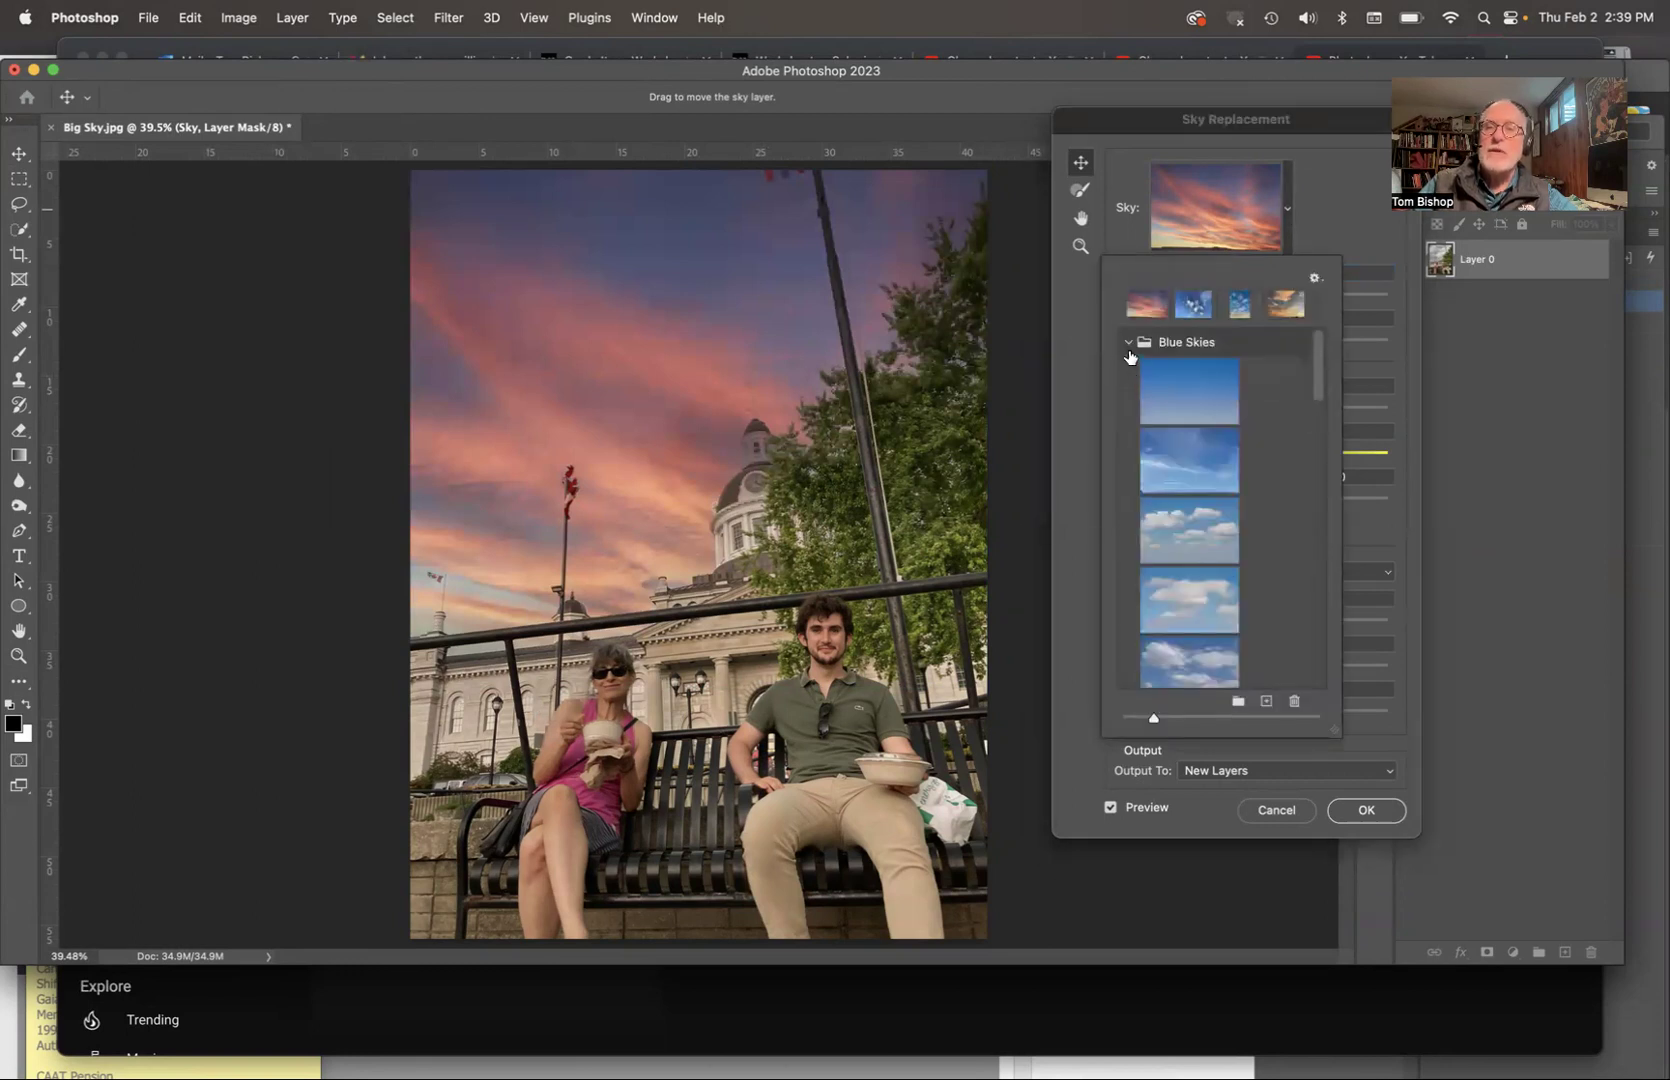
click(1128, 345)
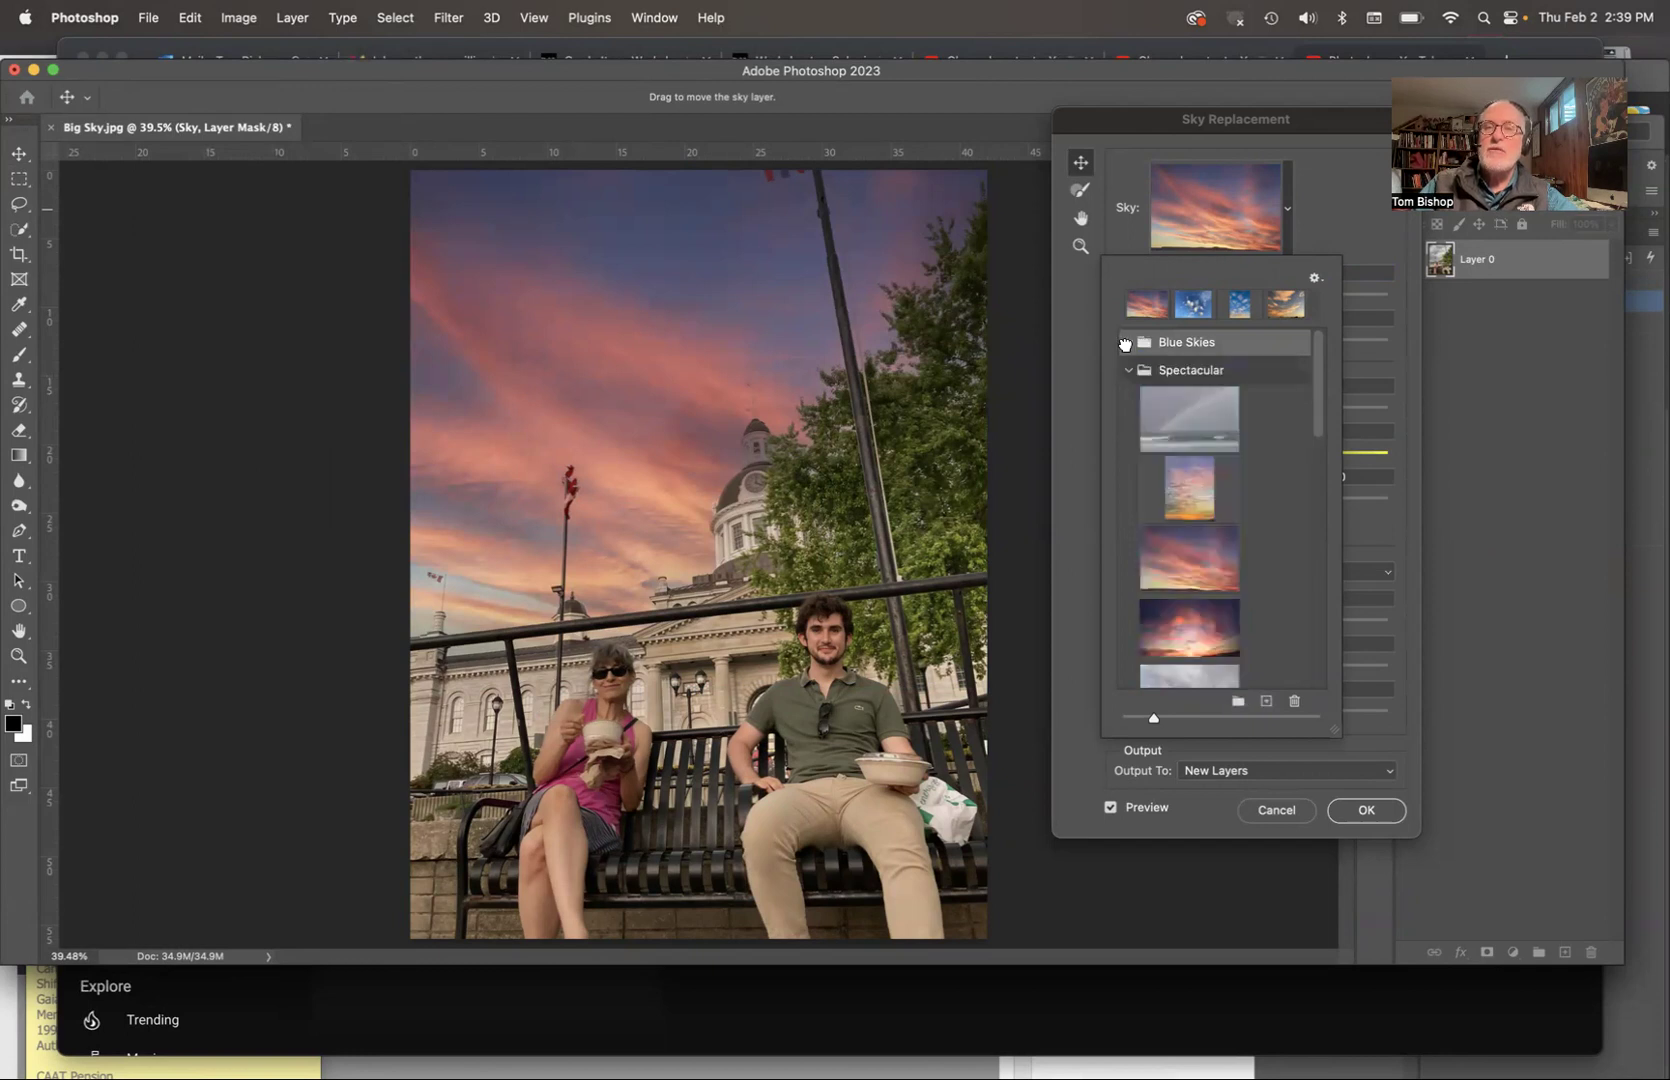
click(1129, 372)
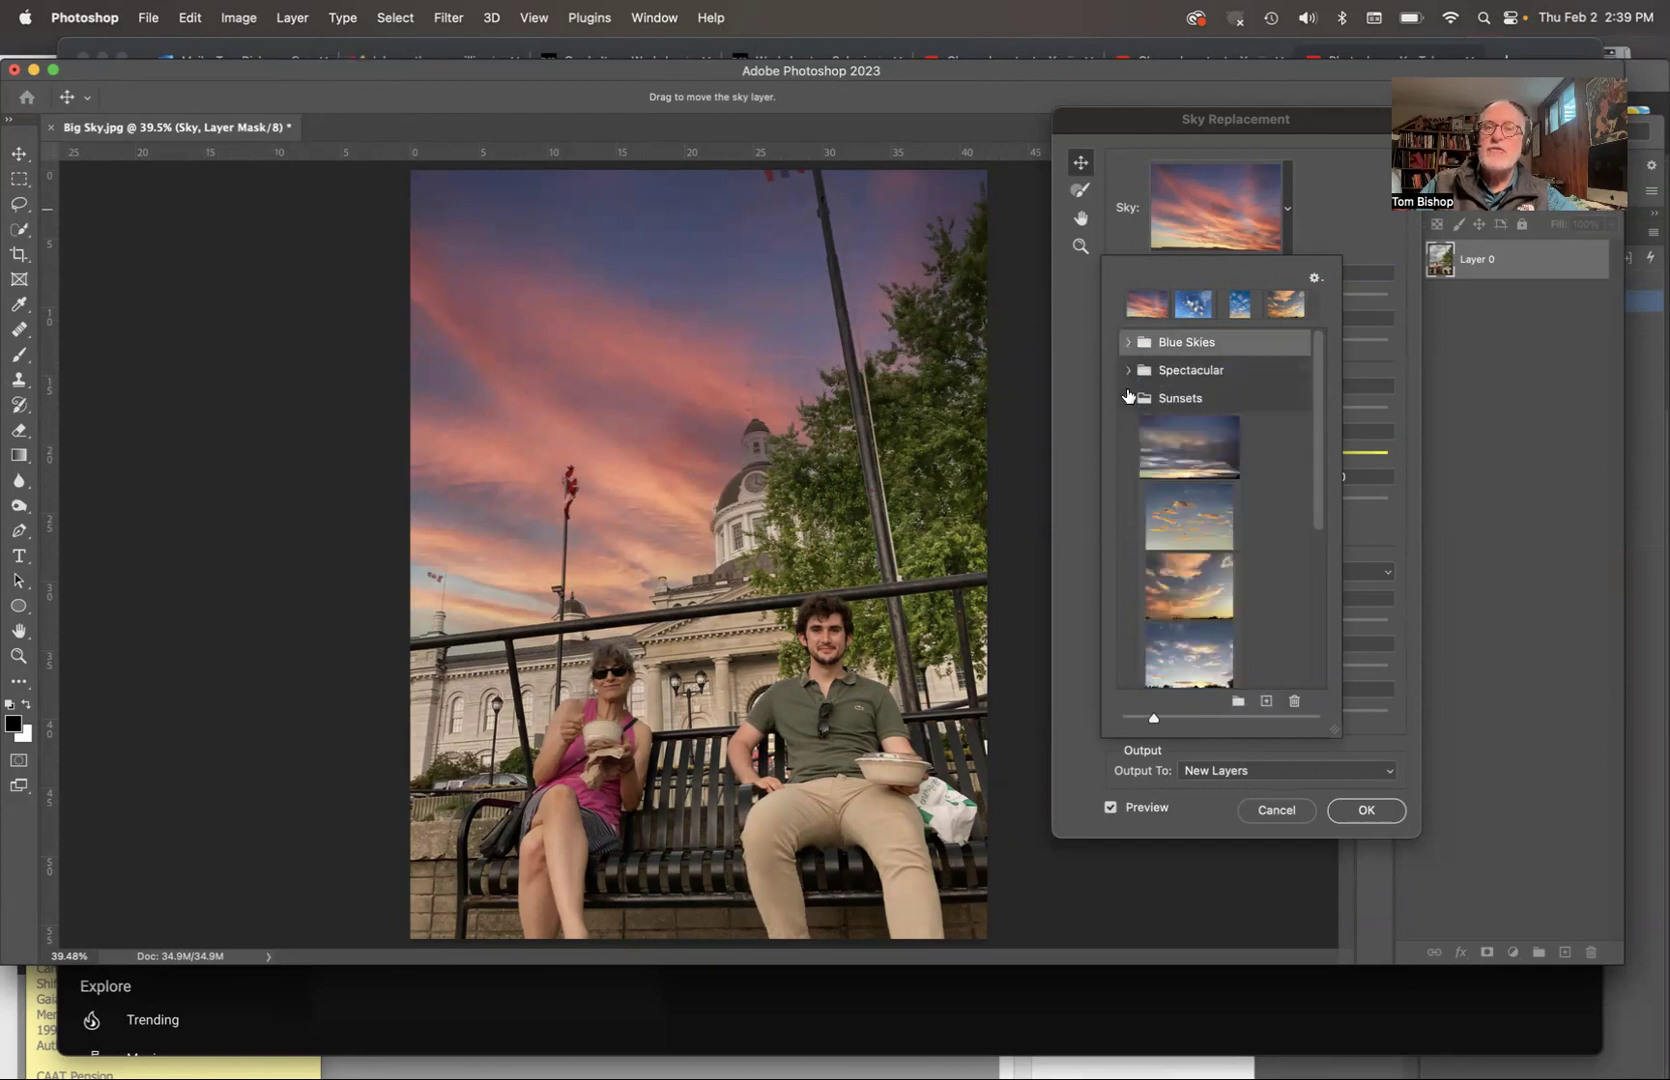
Compare the second, third and fourth Sunsets skies, and apply the fourth as the replacement sky, output to new layers
click(1193, 615)
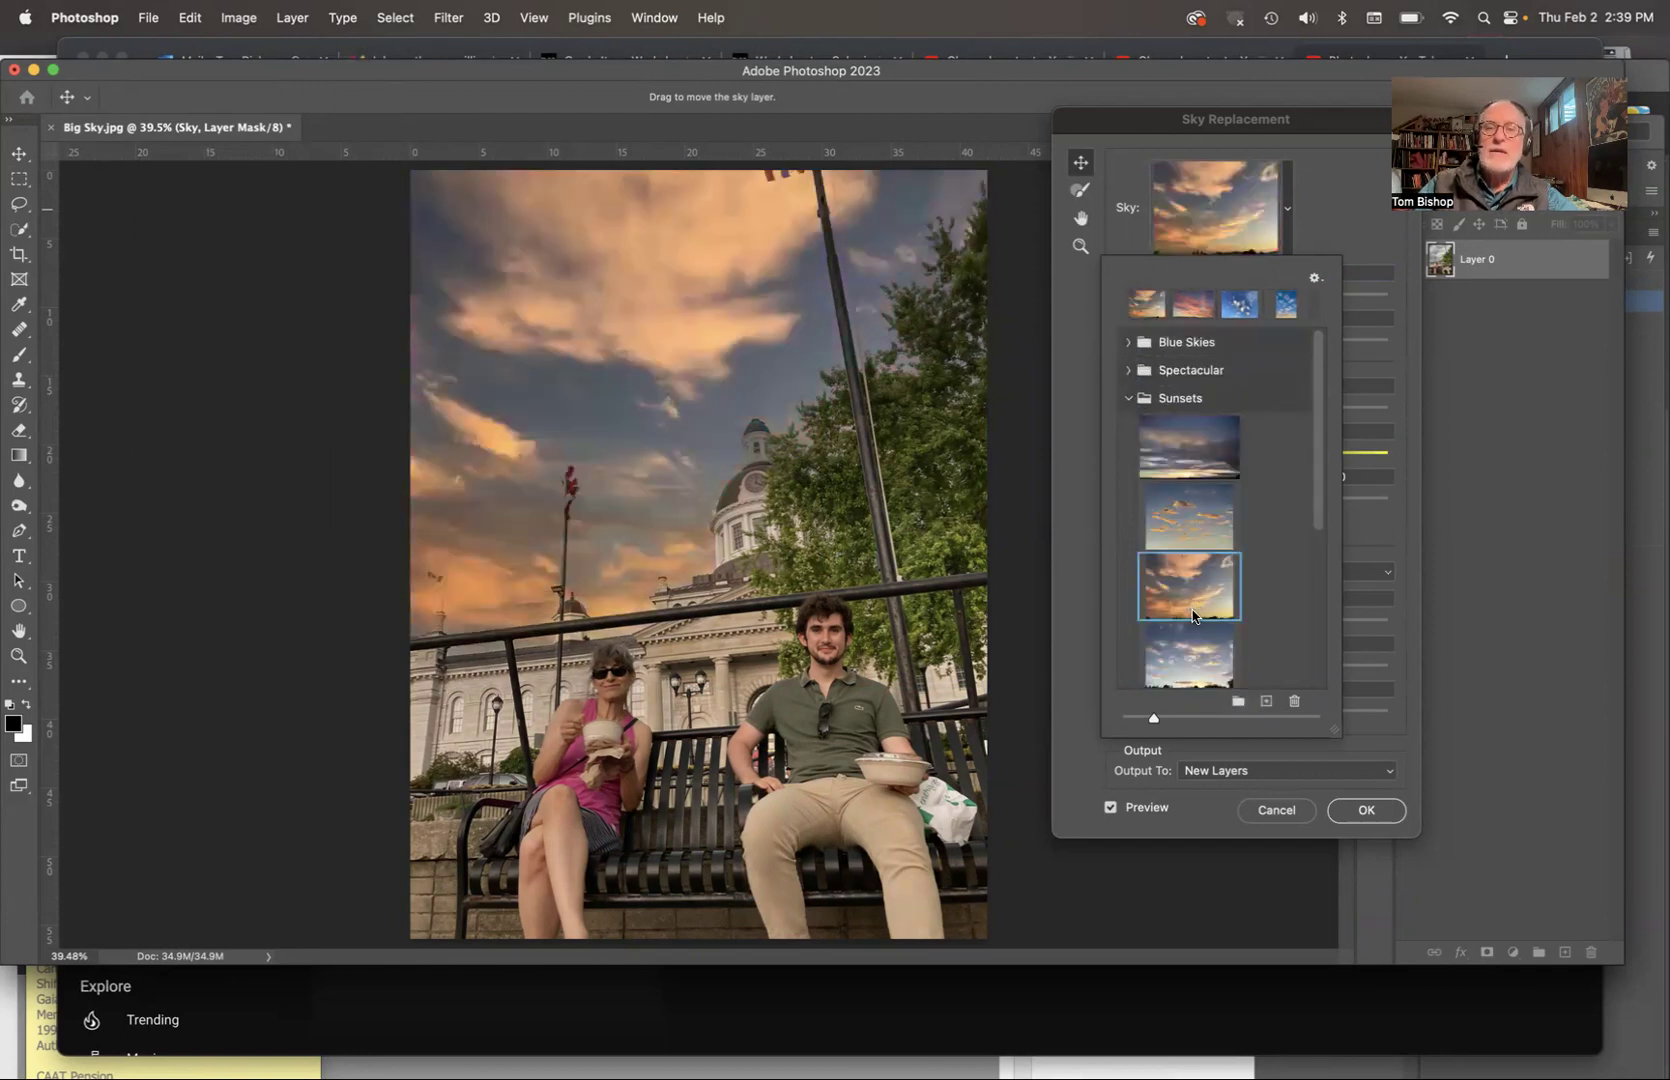
click(1197, 532)
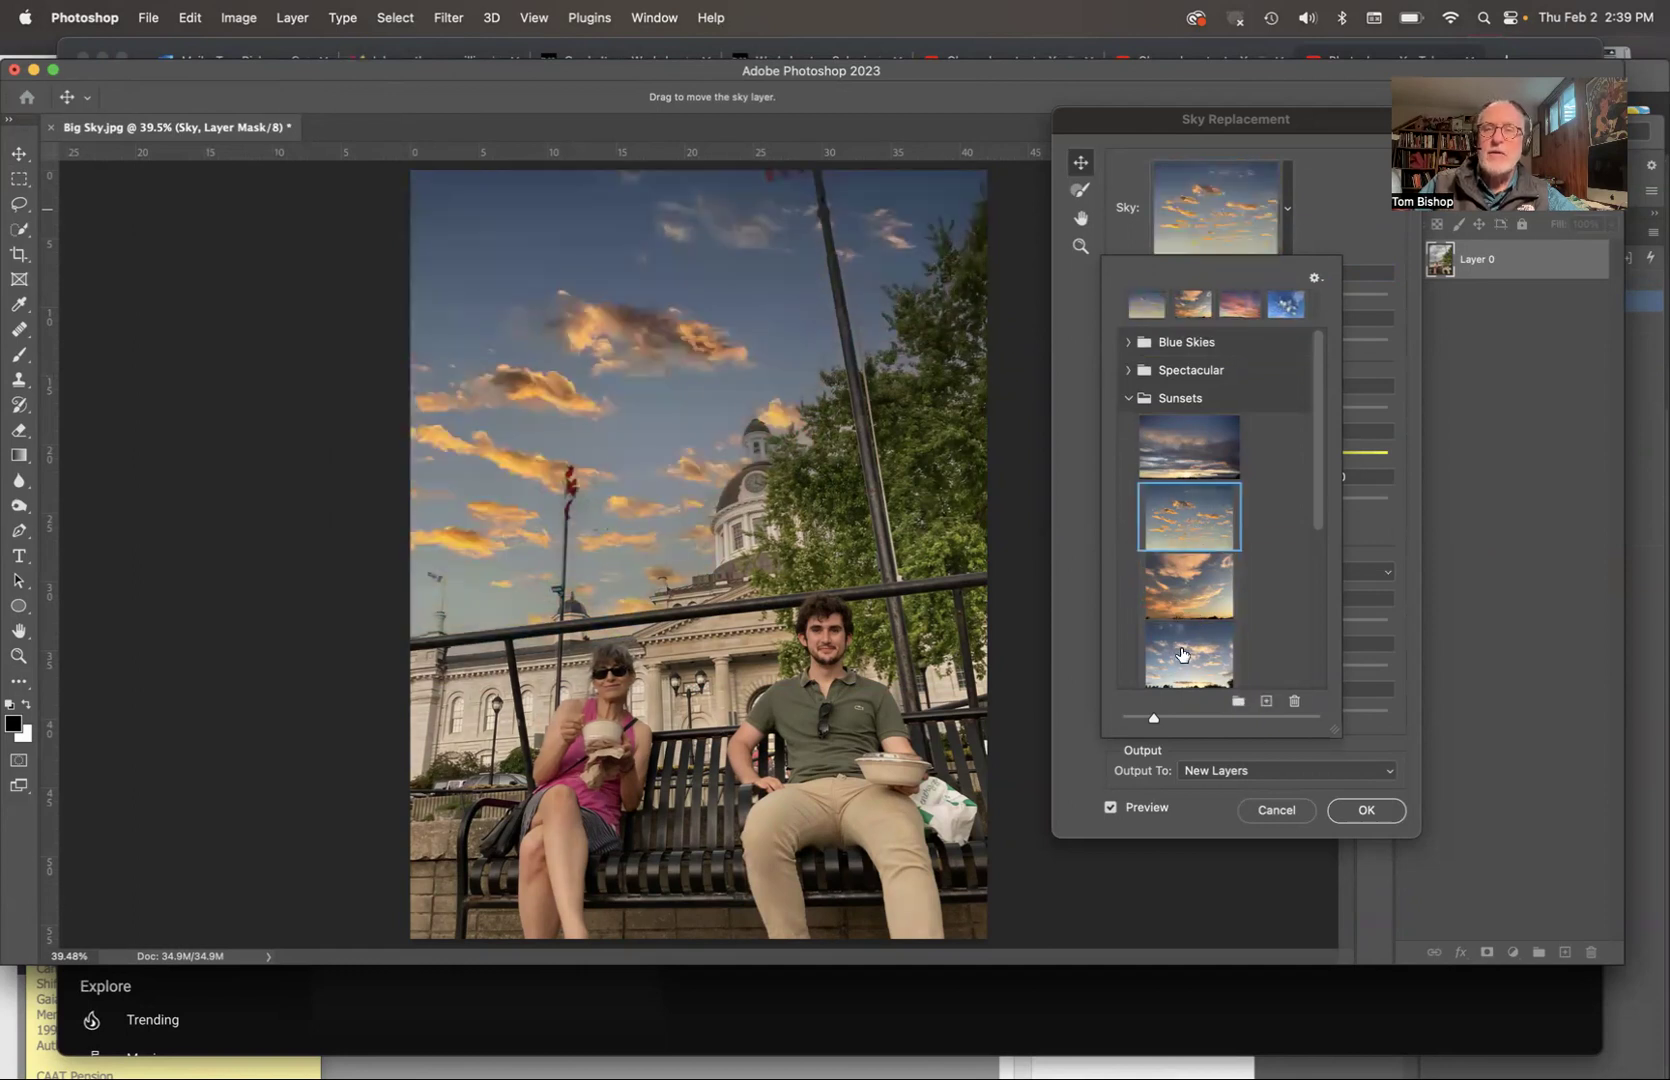
click(1181, 654)
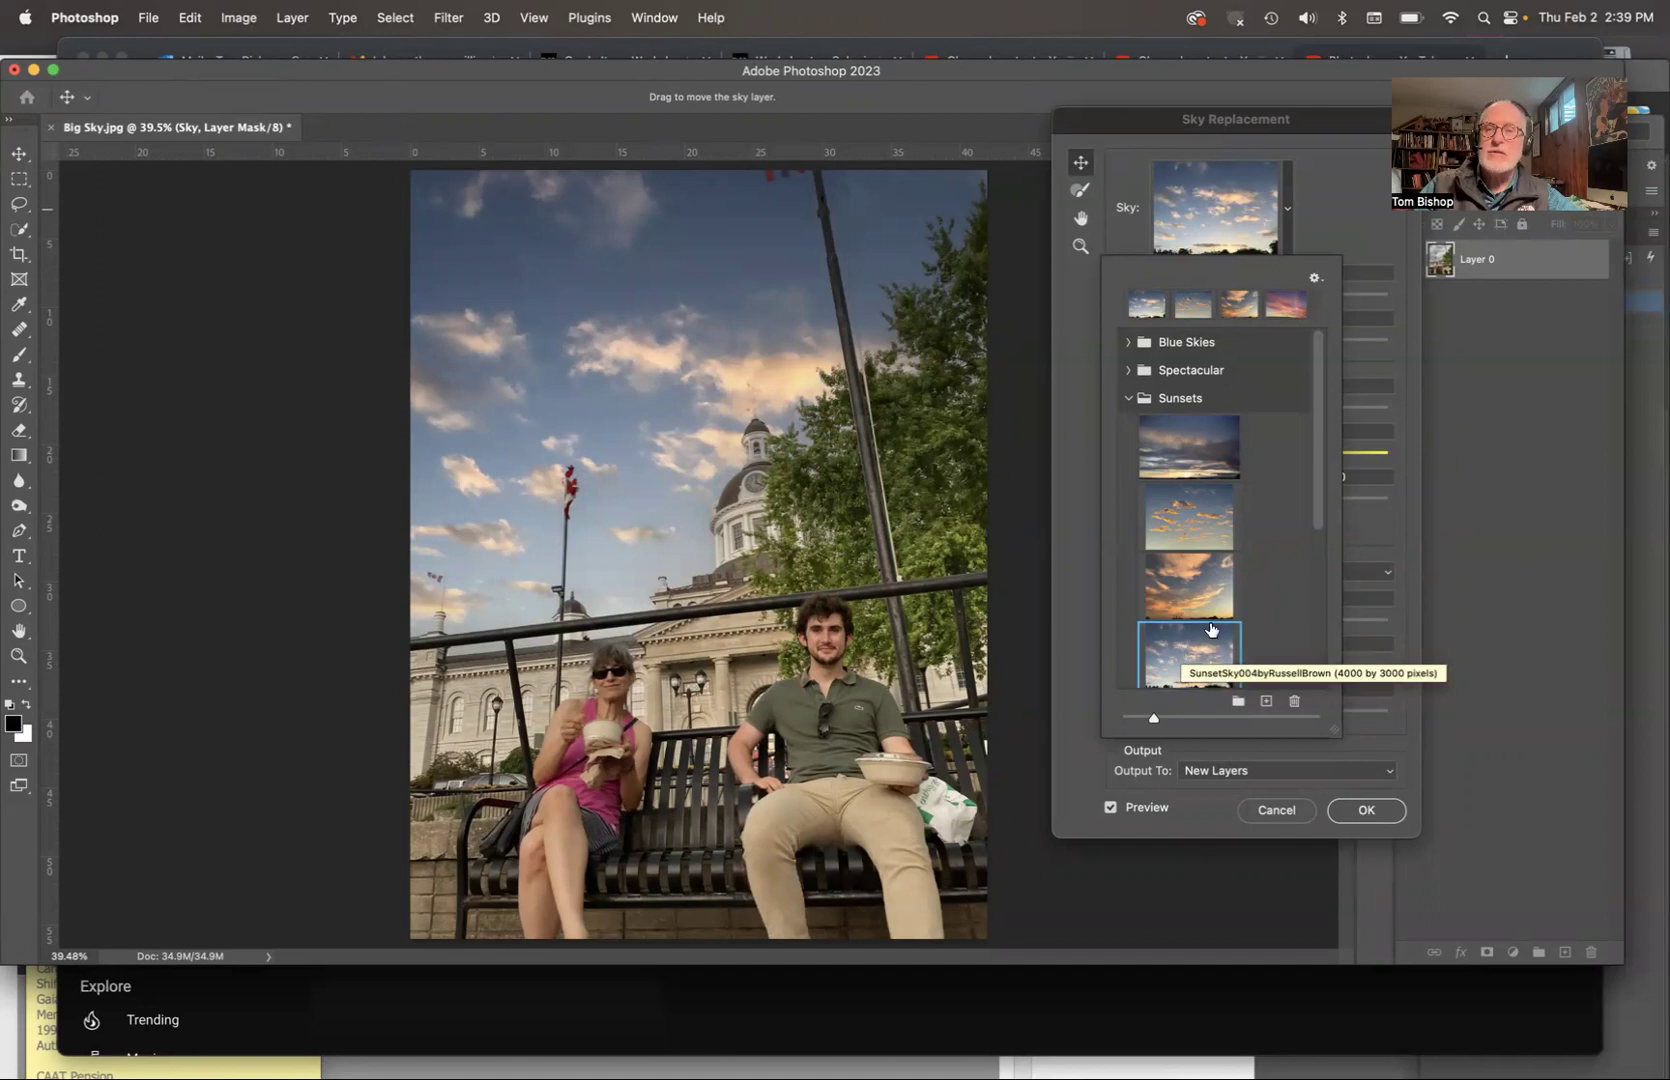
scroll(1293, 637, down, 4)
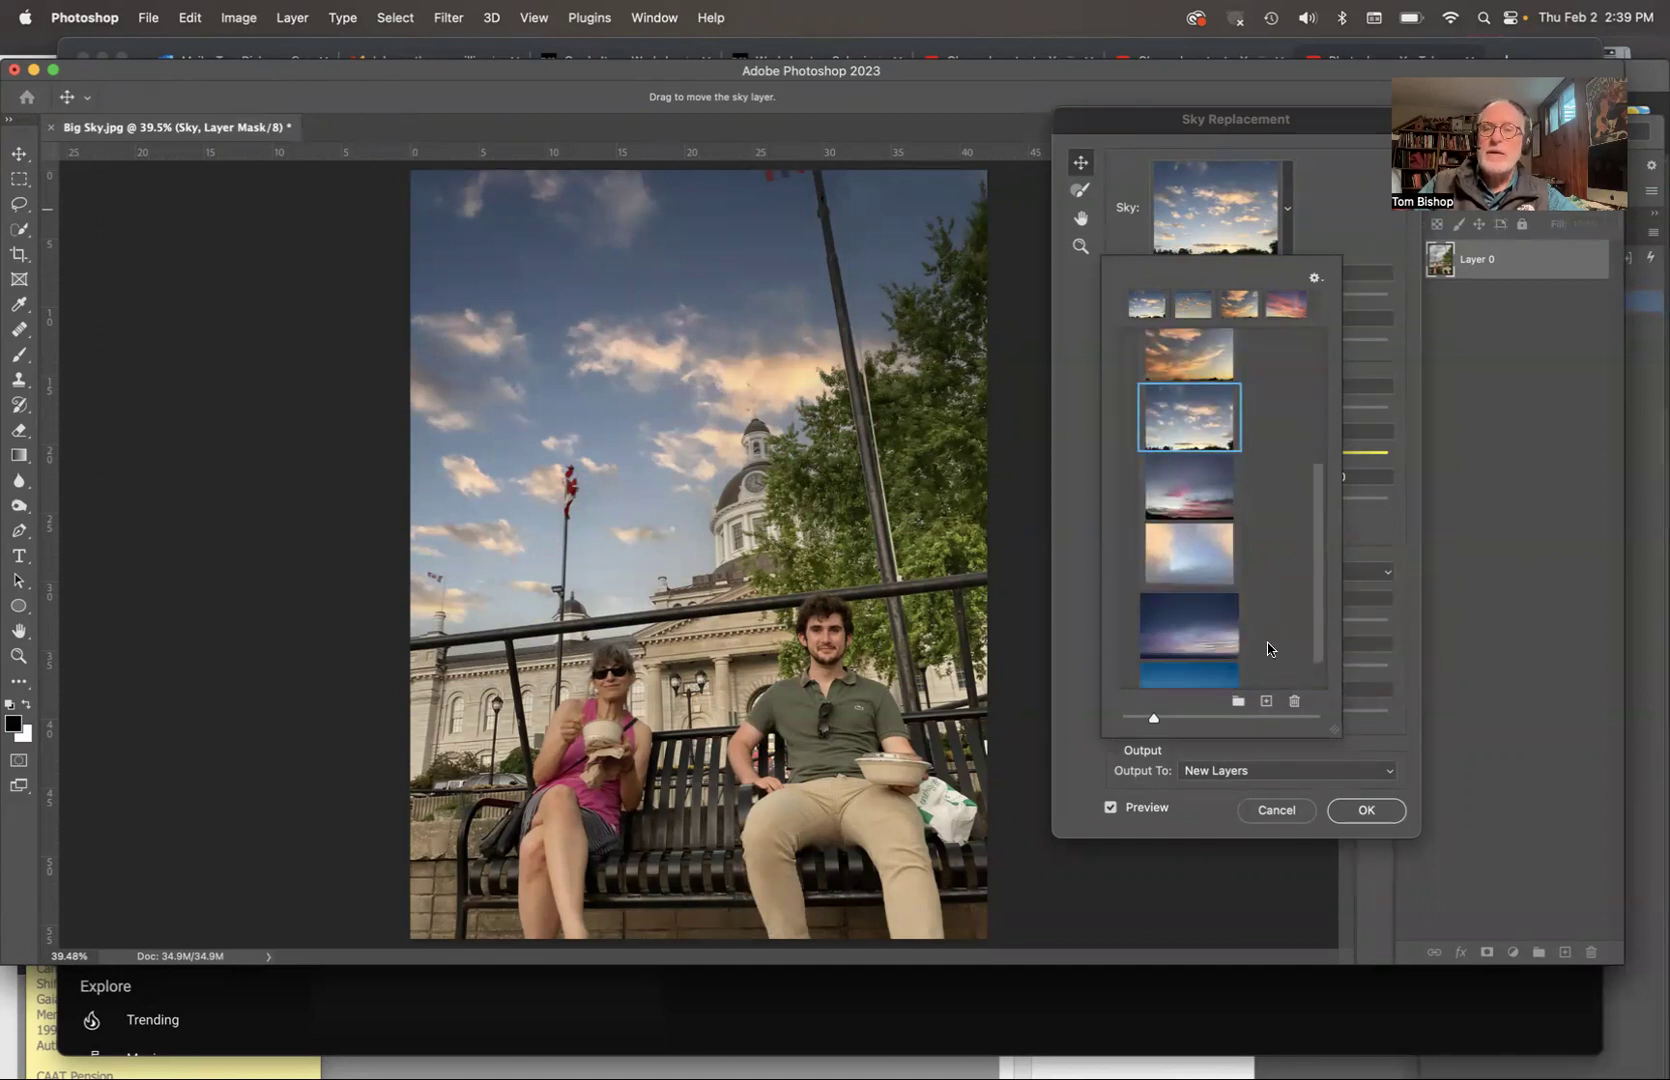
click(1322, 244)
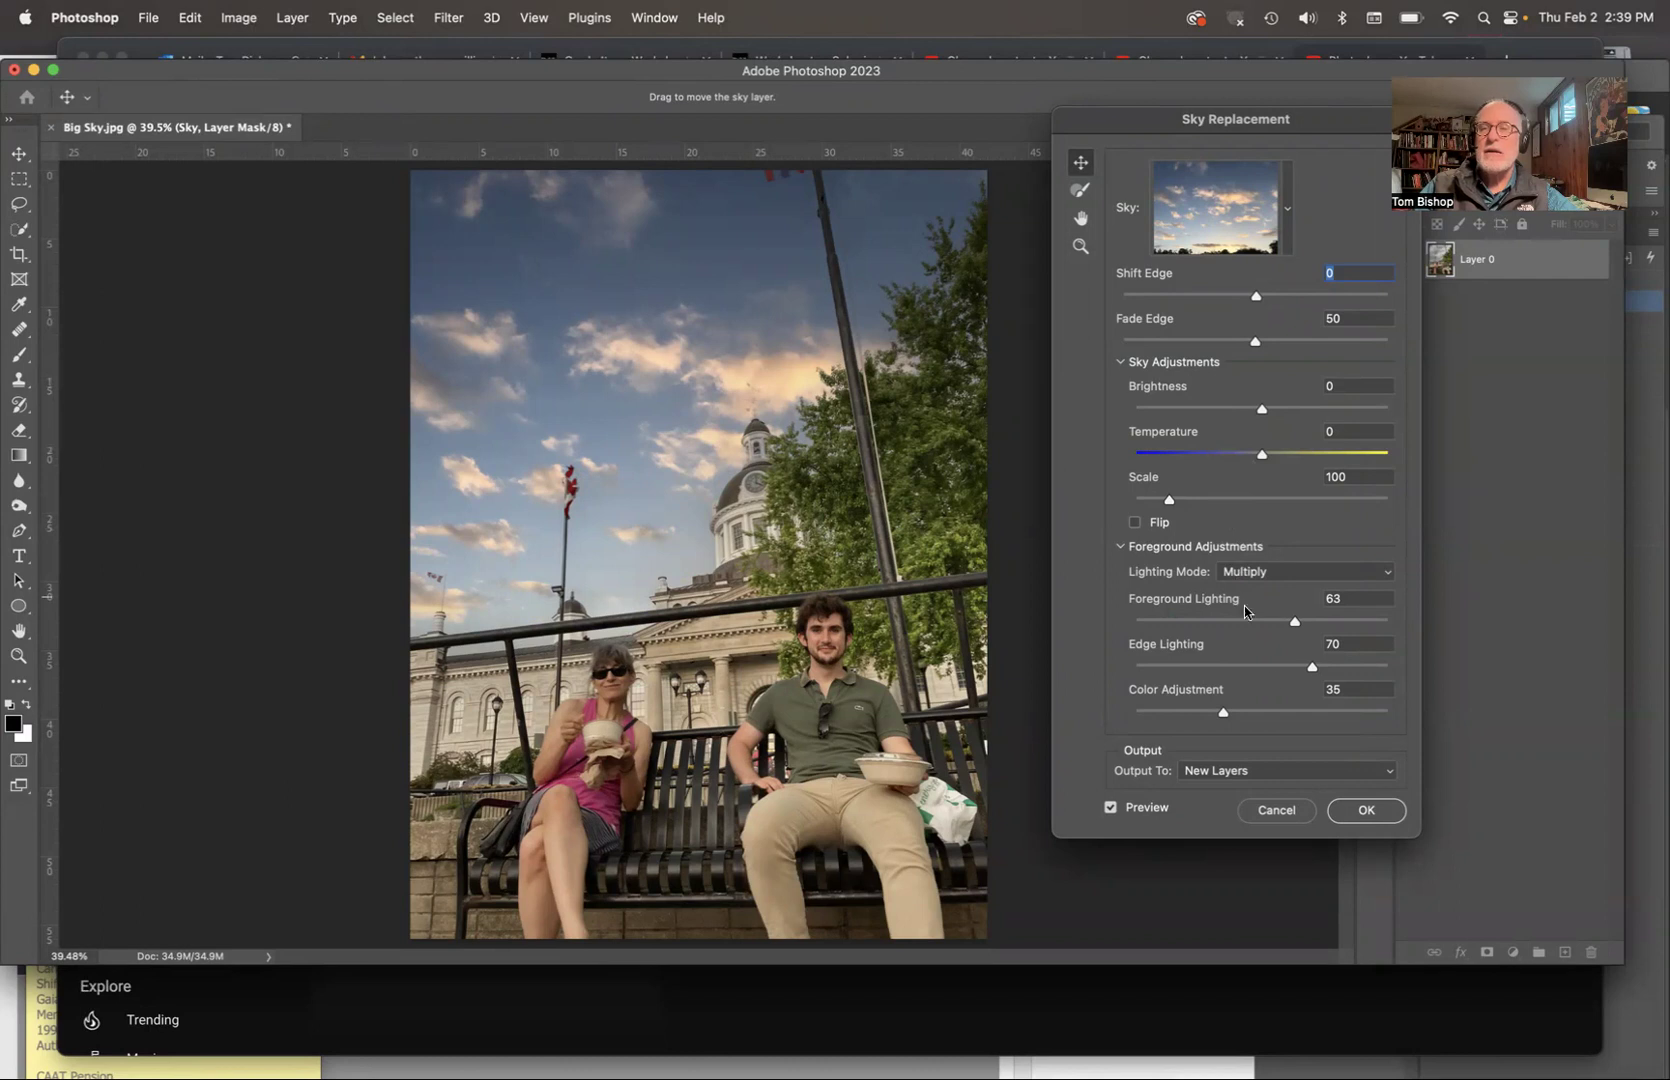
click(1366, 812)
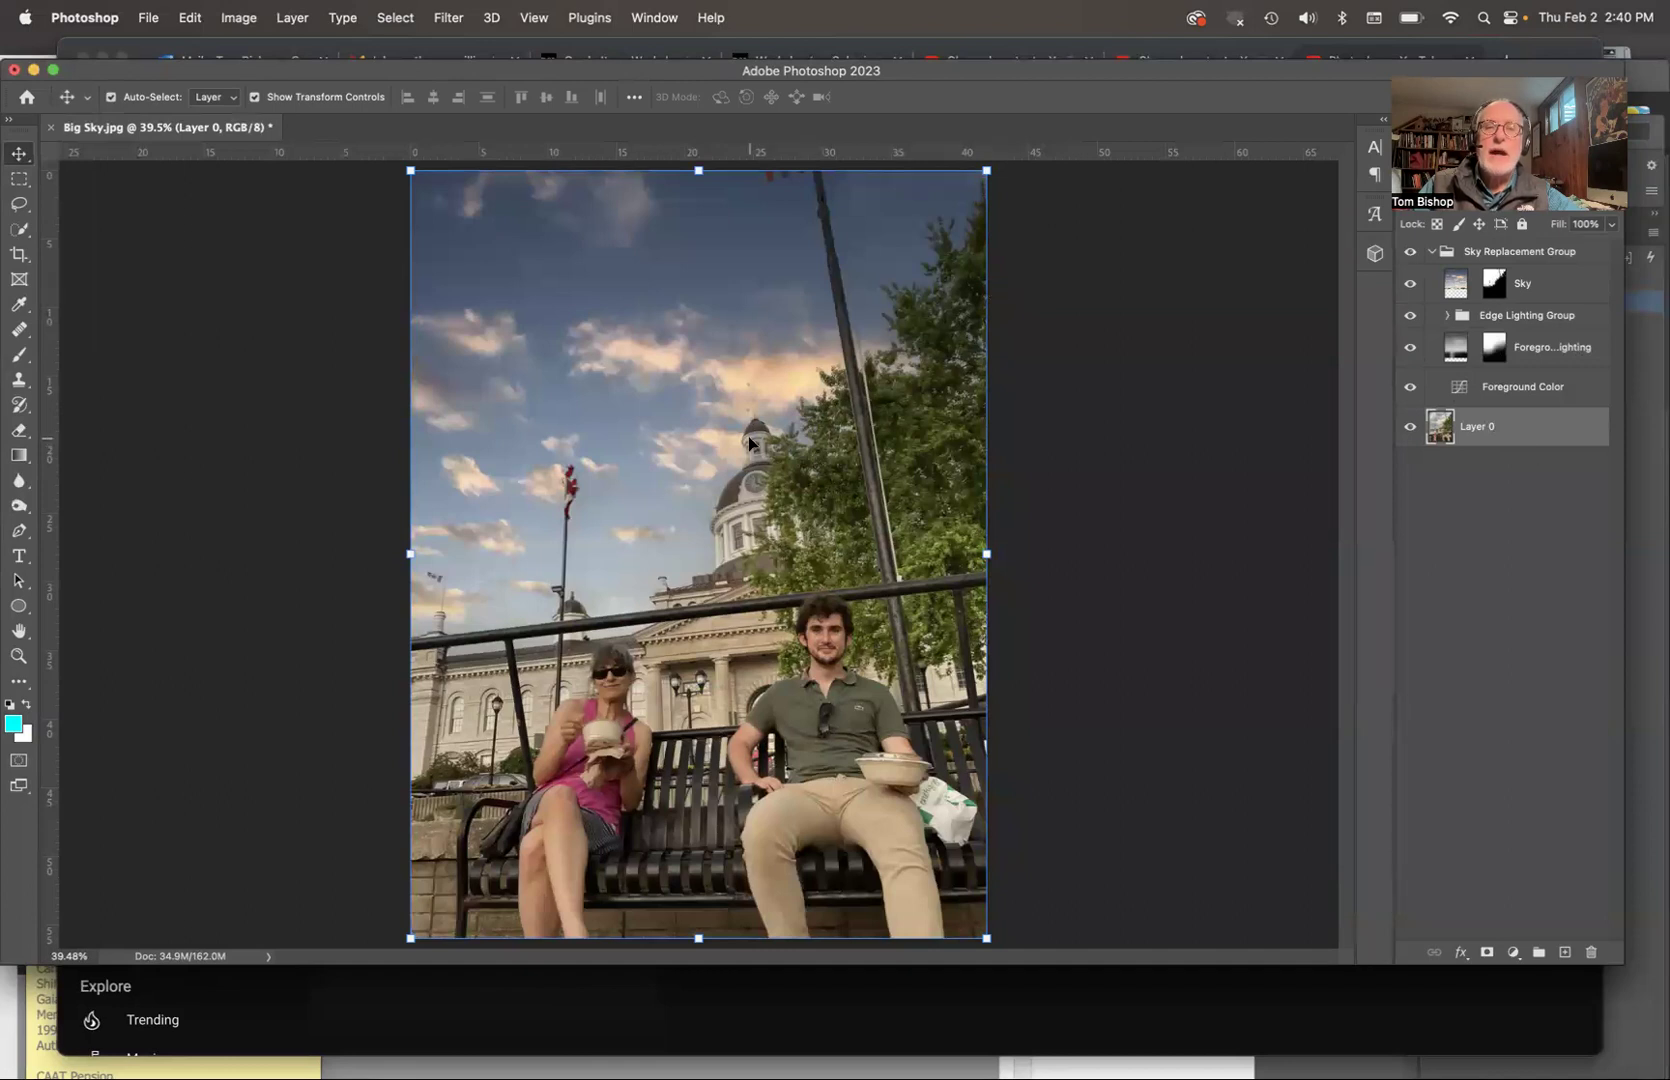
Refine the Sky layer's mask in Select and Mask by brushing the clock tower's dome, clock and cupola out of the selected area
key(super+plus)
key(super+plus)
scroll(752, 443, up, 4)
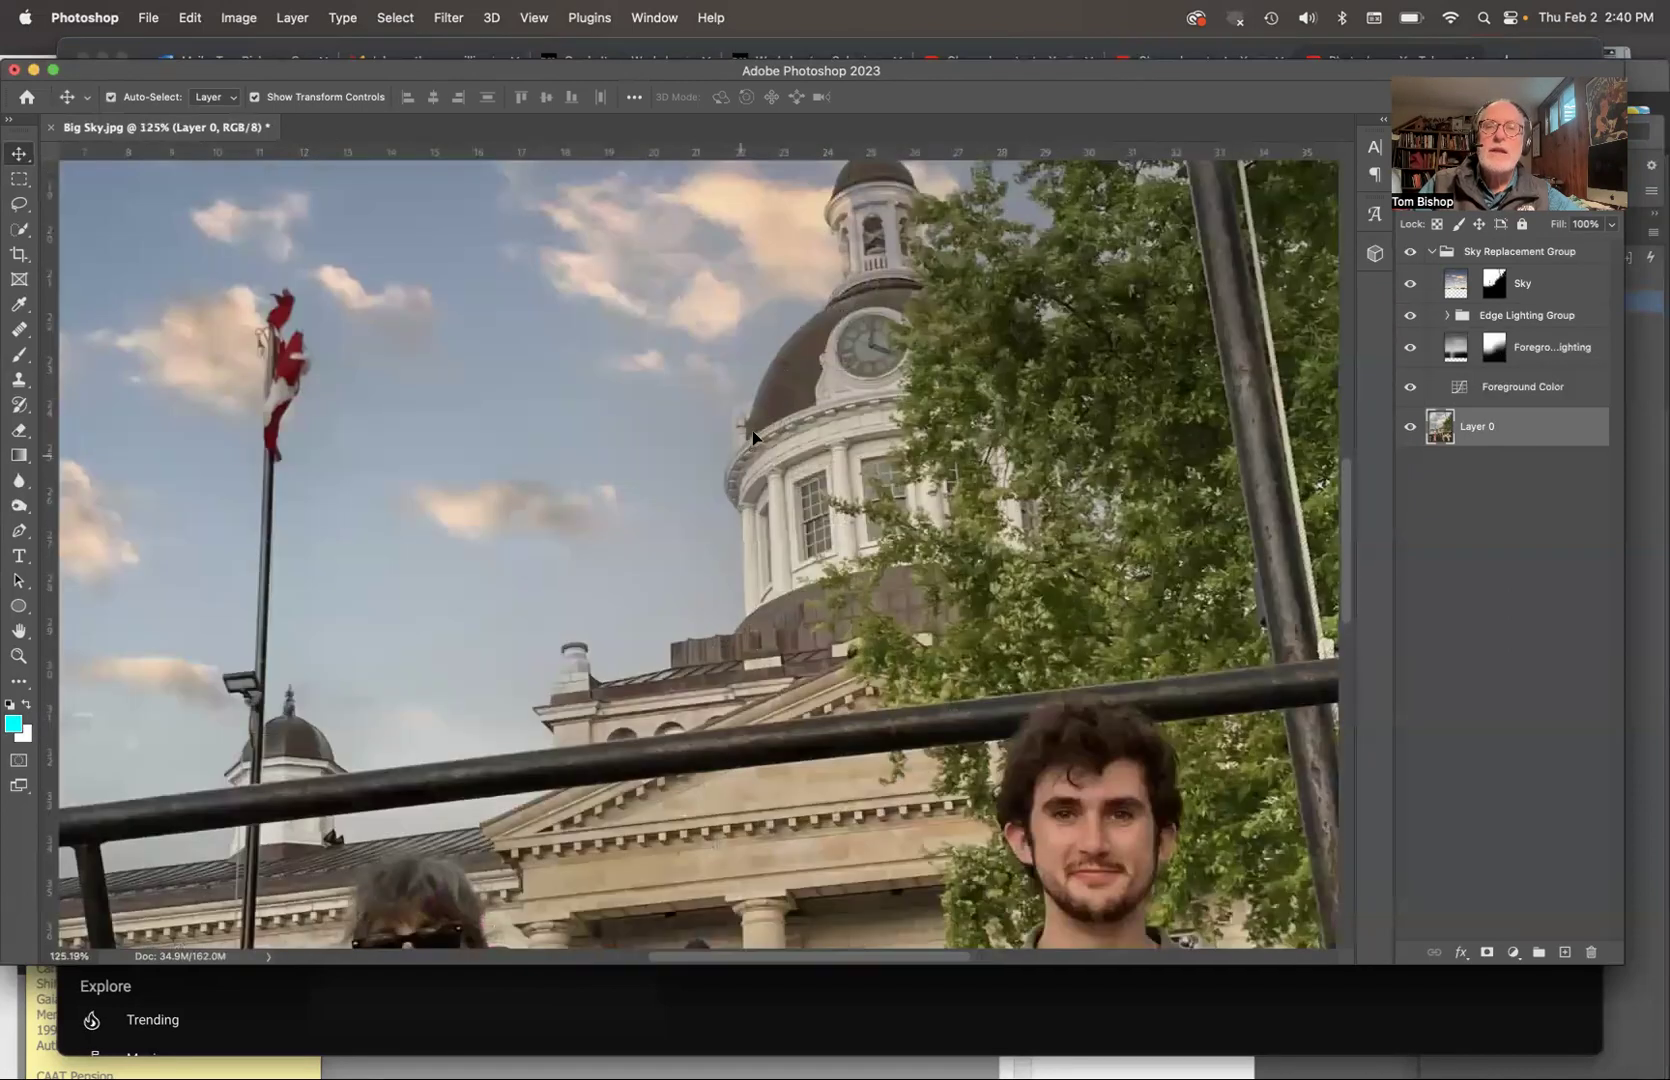
scroll(754, 439, up, 5)
scroll(753, 438, up, 3)
scroll(753, 438, right, 2)
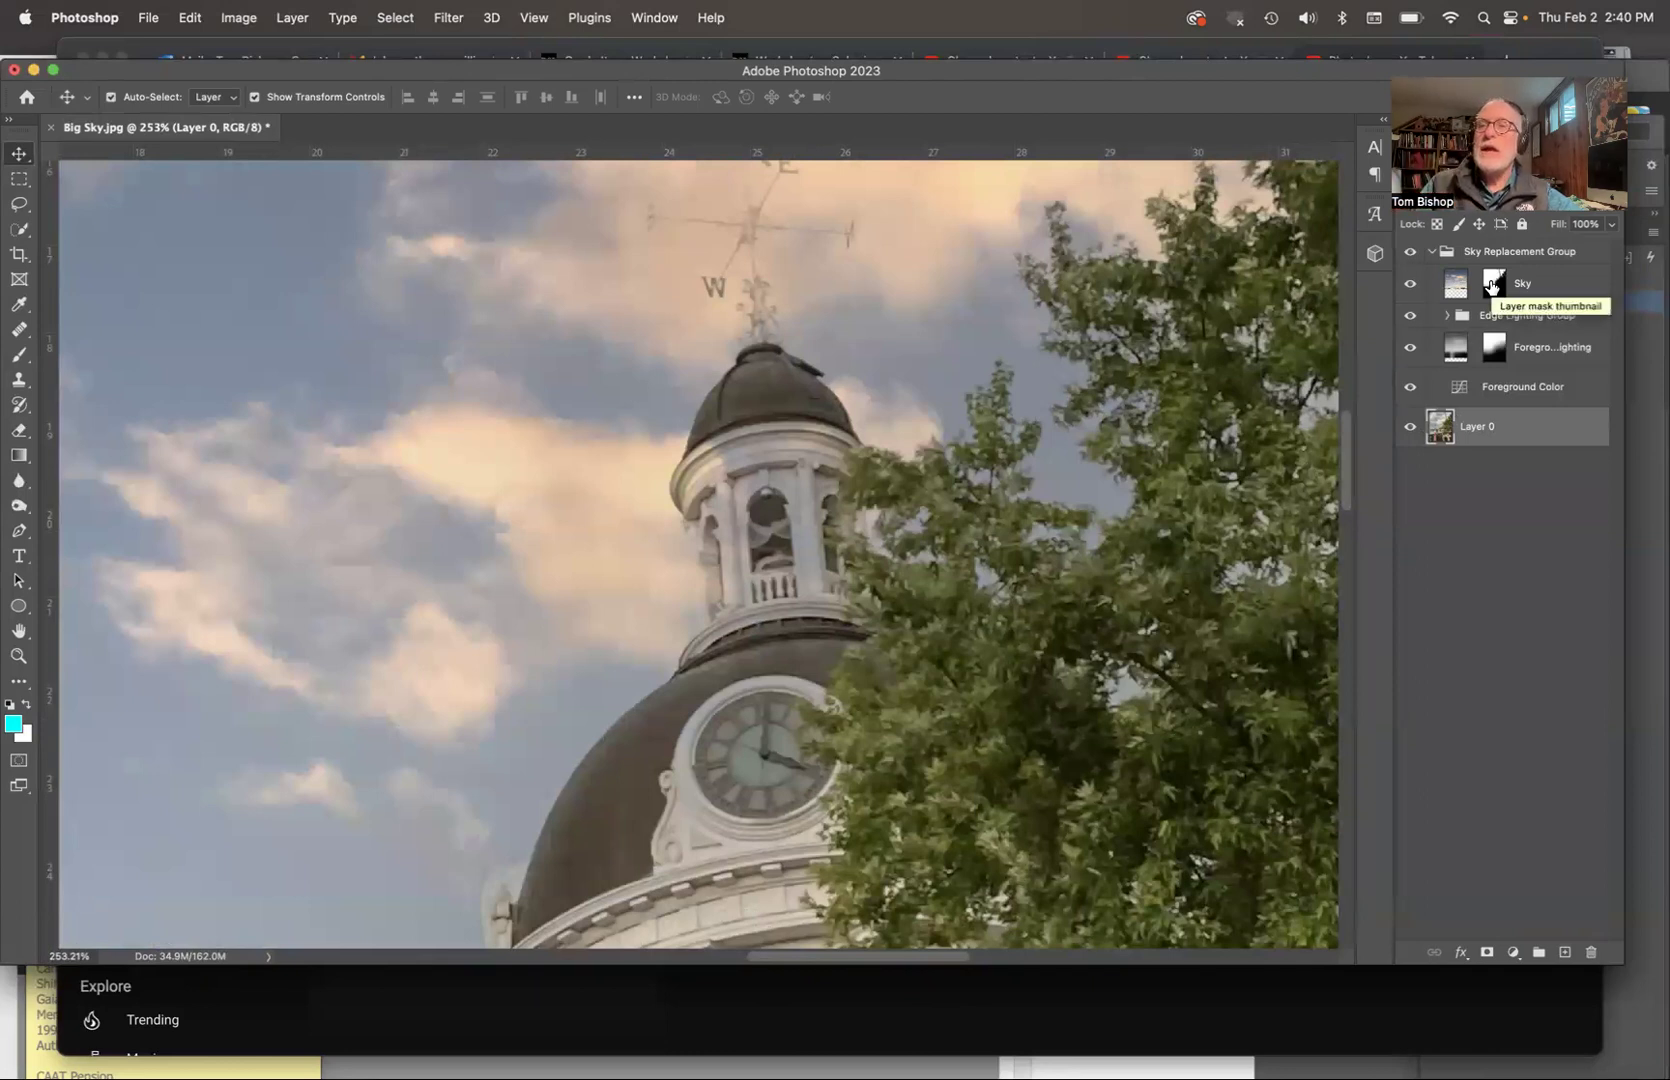
double_click(1492, 285)
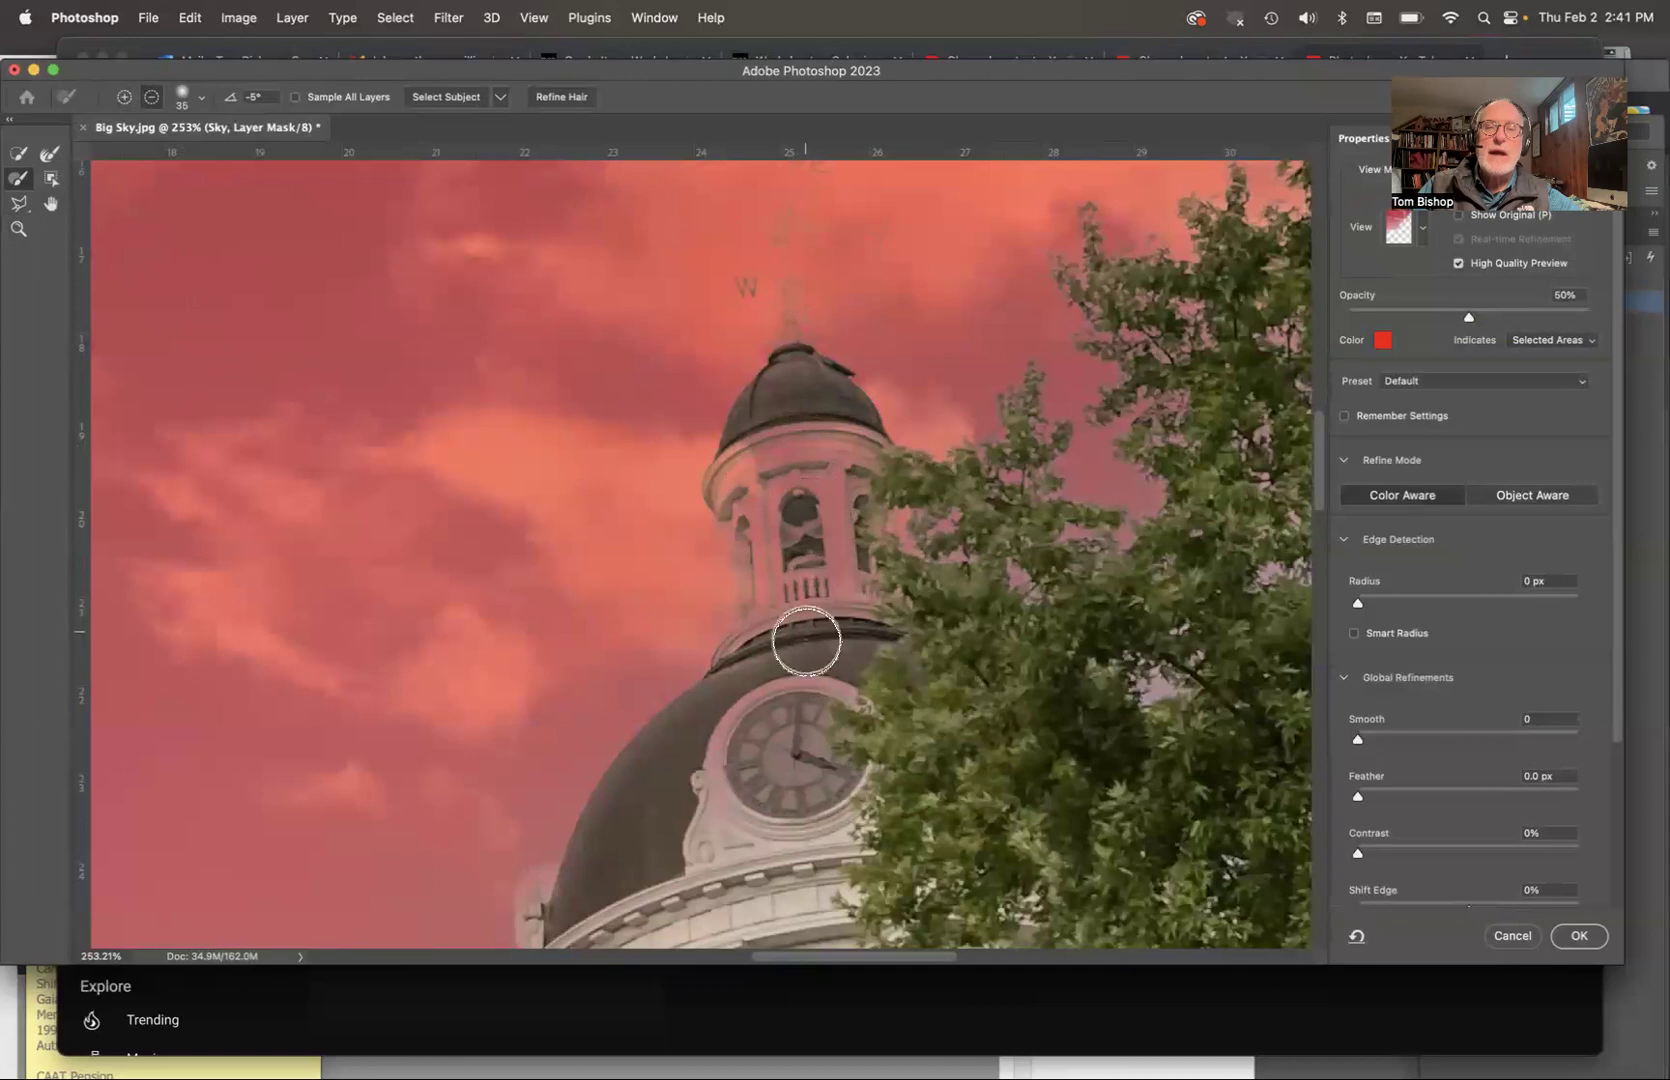
mouse_move(768, 654)
mouse_down()
mouse_move(757, 452)
mouse_move(804, 484)
mouse_move(843, 651)
mouse_move(784, 550)
mouse_move(793, 629)
mouse_move(828, 390)
mouse_move(862, 640)
mouse_move(852, 450)
mouse_move(873, 609)
mouse_move(768, 741)
mouse_move(787, 765)
mouse_move(834, 710)
mouse_move(828, 767)
mouse_move(762, 694)
mouse_move(706, 835)
mouse_move(677, 860)
mouse_move(730, 700)
mouse_move(602, 902)
mouse_move(659, 787)
mouse_move(751, 683)
mouse_move(764, 545)
mouse_move(749, 458)
mouse_move(735, 483)
mouse_move(758, 477)
mouse_move(796, 386)
mouse_move(859, 476)
mouse_move(884, 750)
mouse_up()
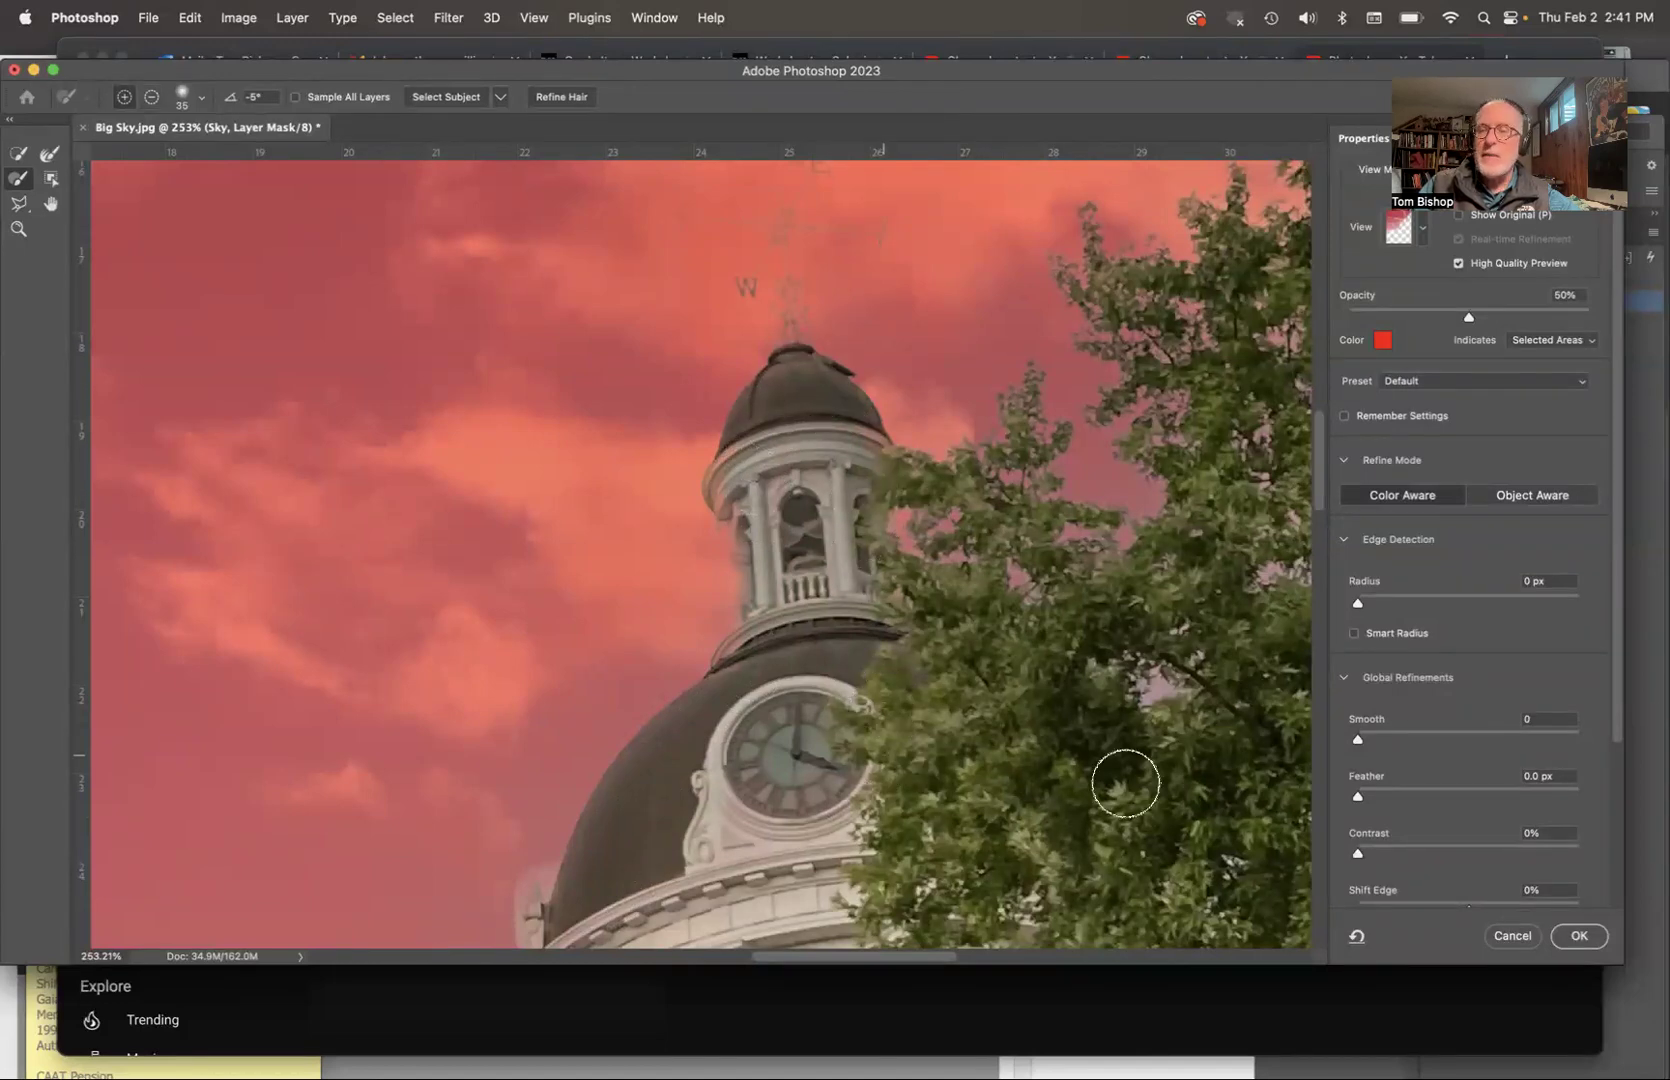
click(1585, 938)
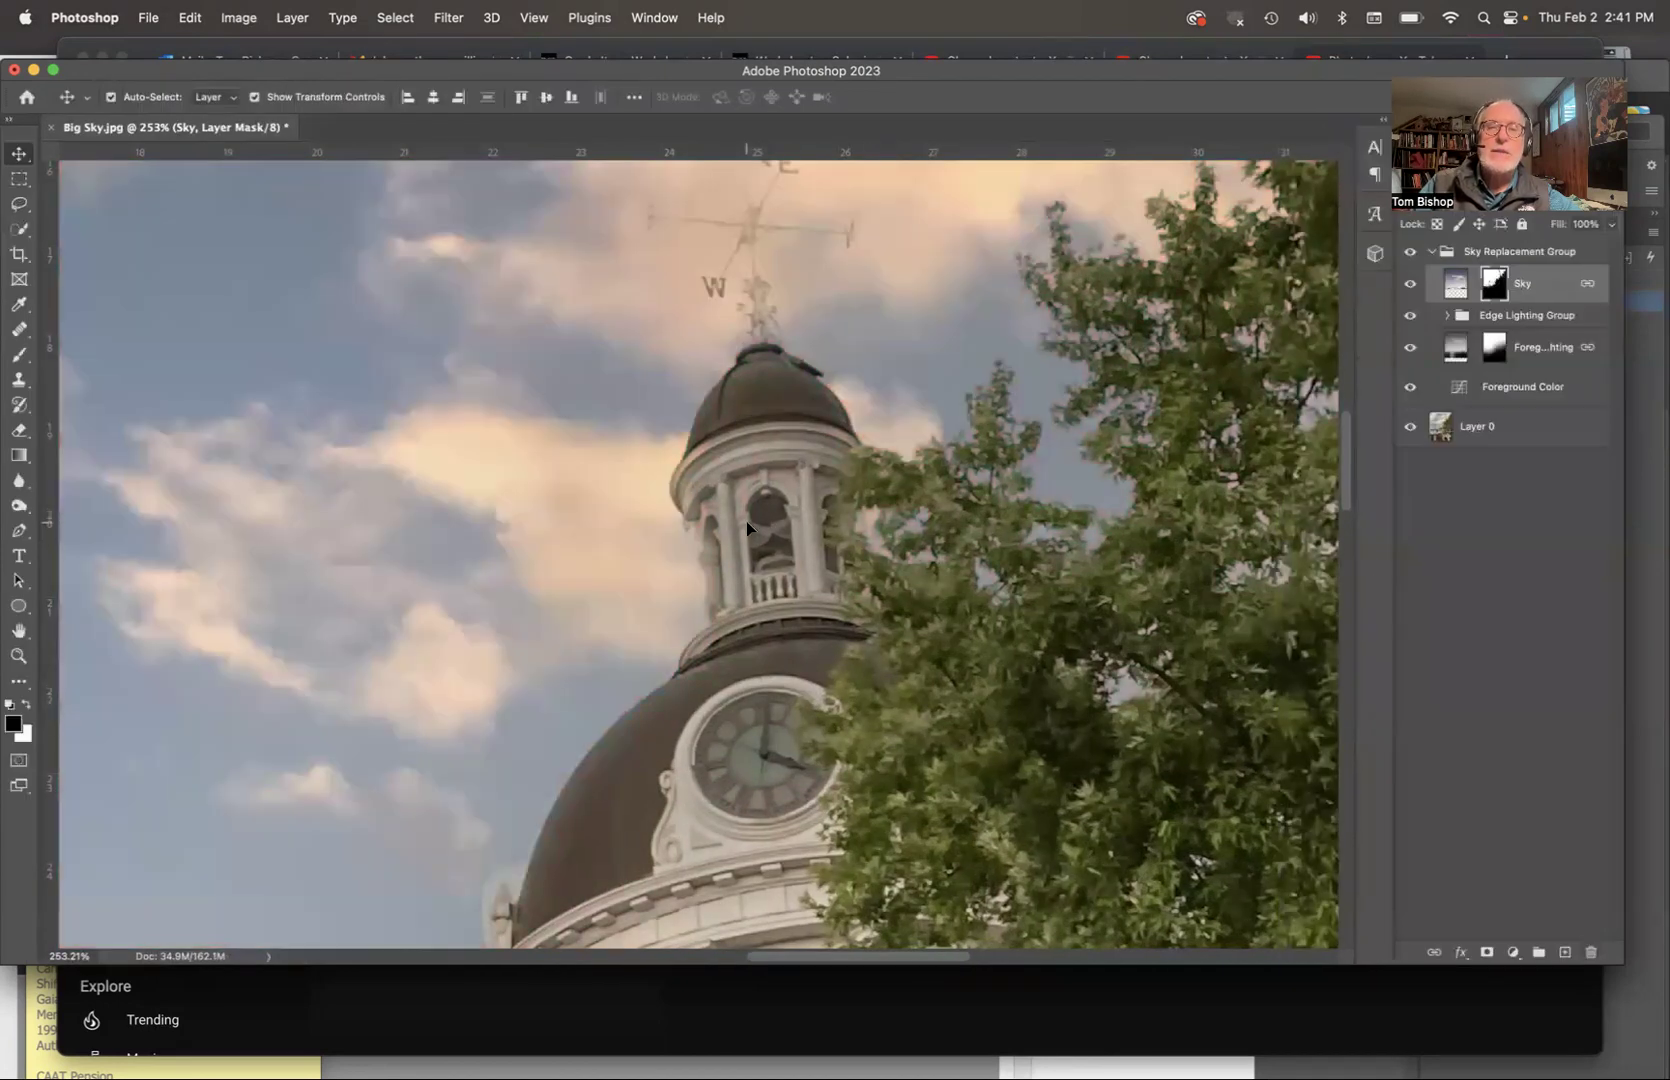
Review the whole photo with the replaced sky, from the bench up to the clouds
key(super+minus)
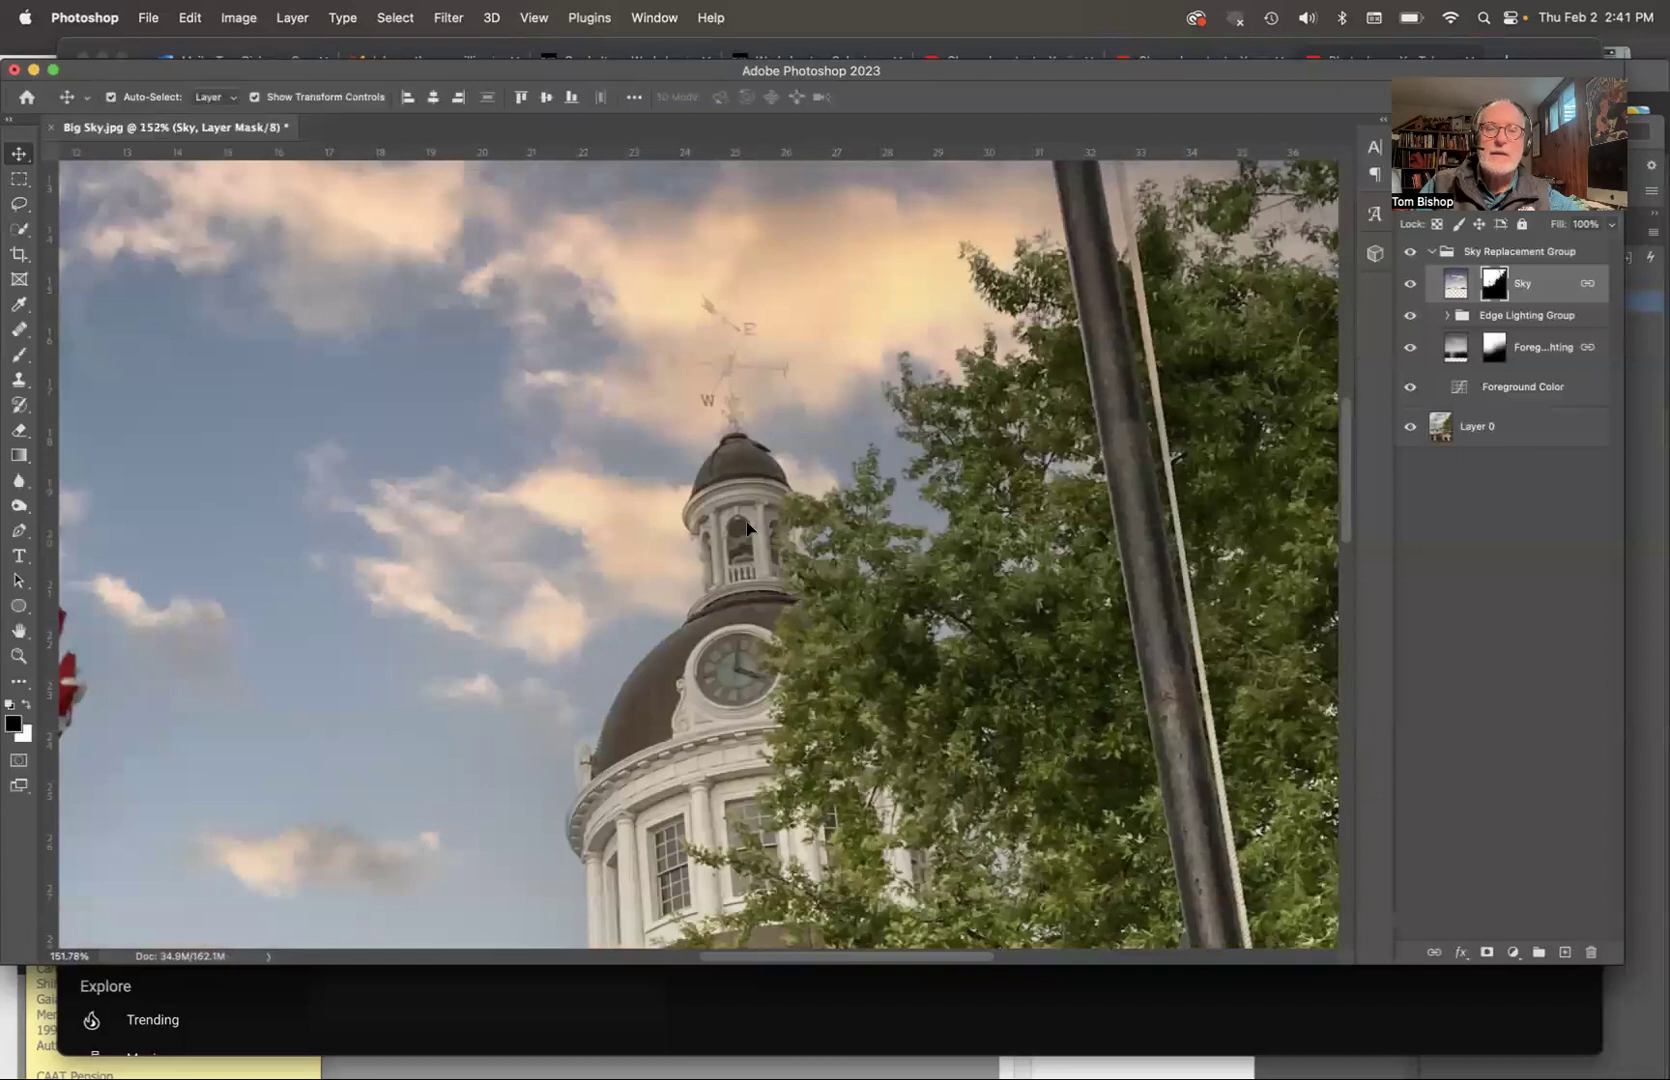
scroll(747, 522, down, 10)
scroll(747, 522, down, 5)
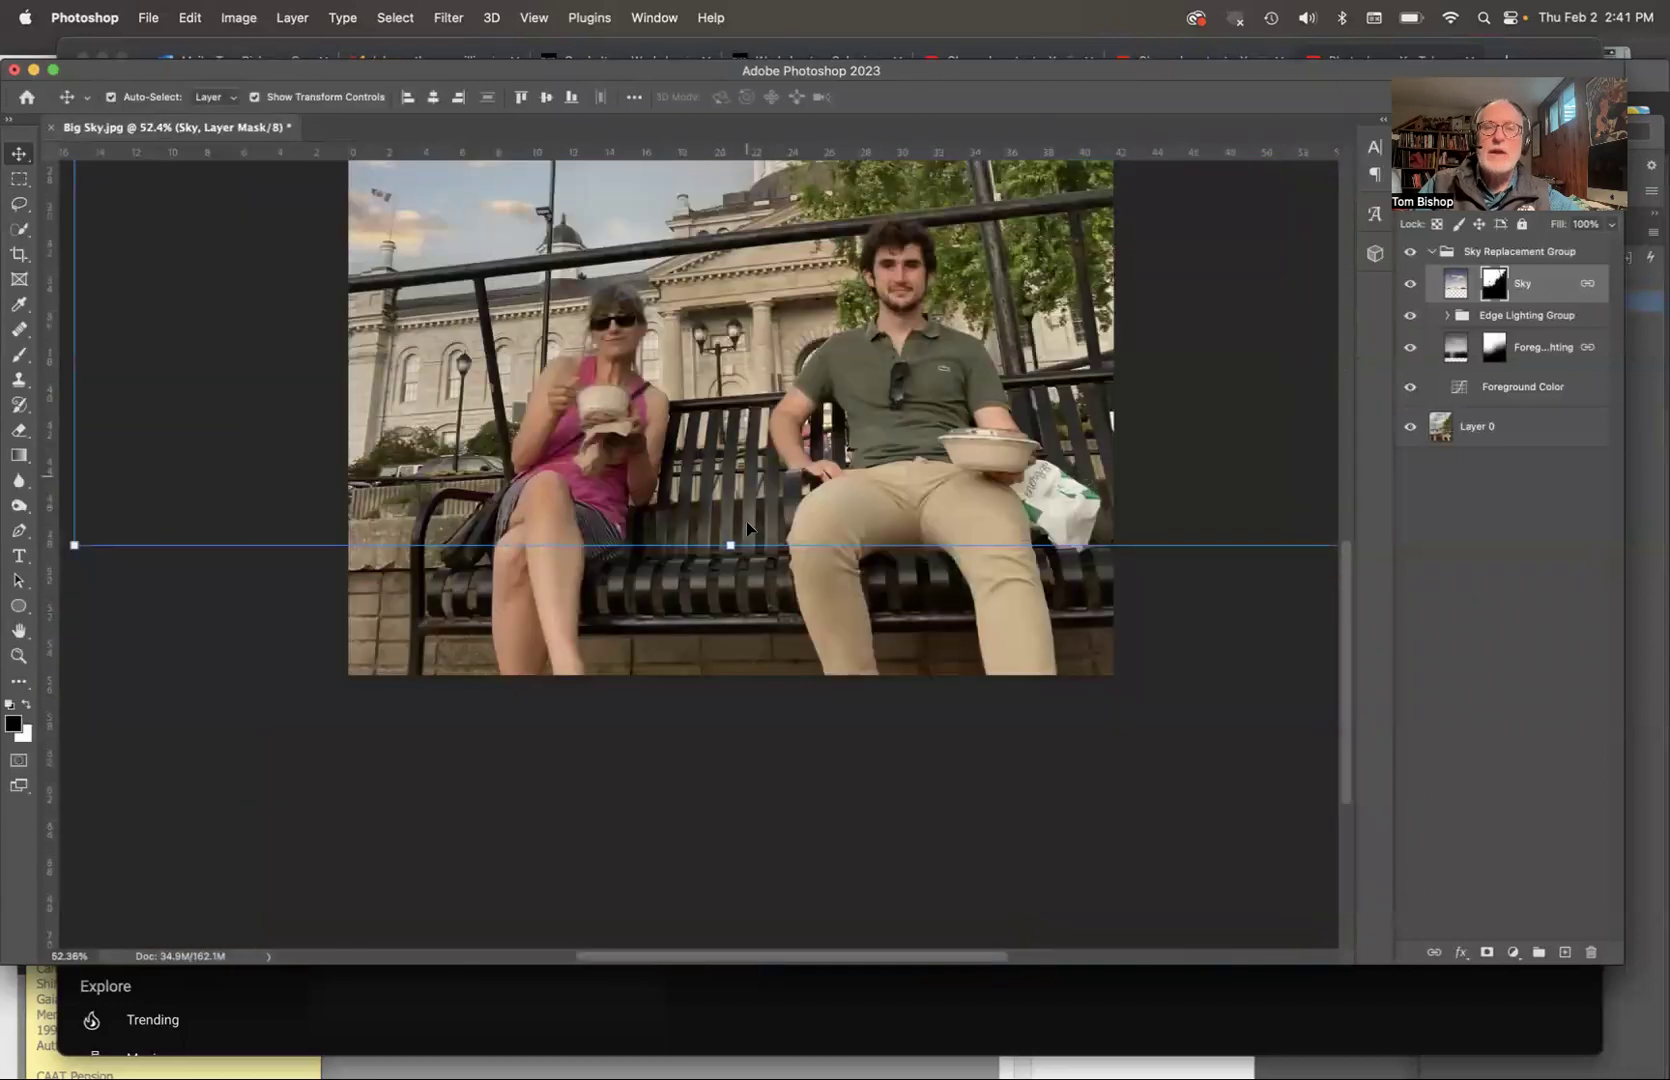
scroll(747, 522, up, 4)
scroll(705, 502, up, 3)
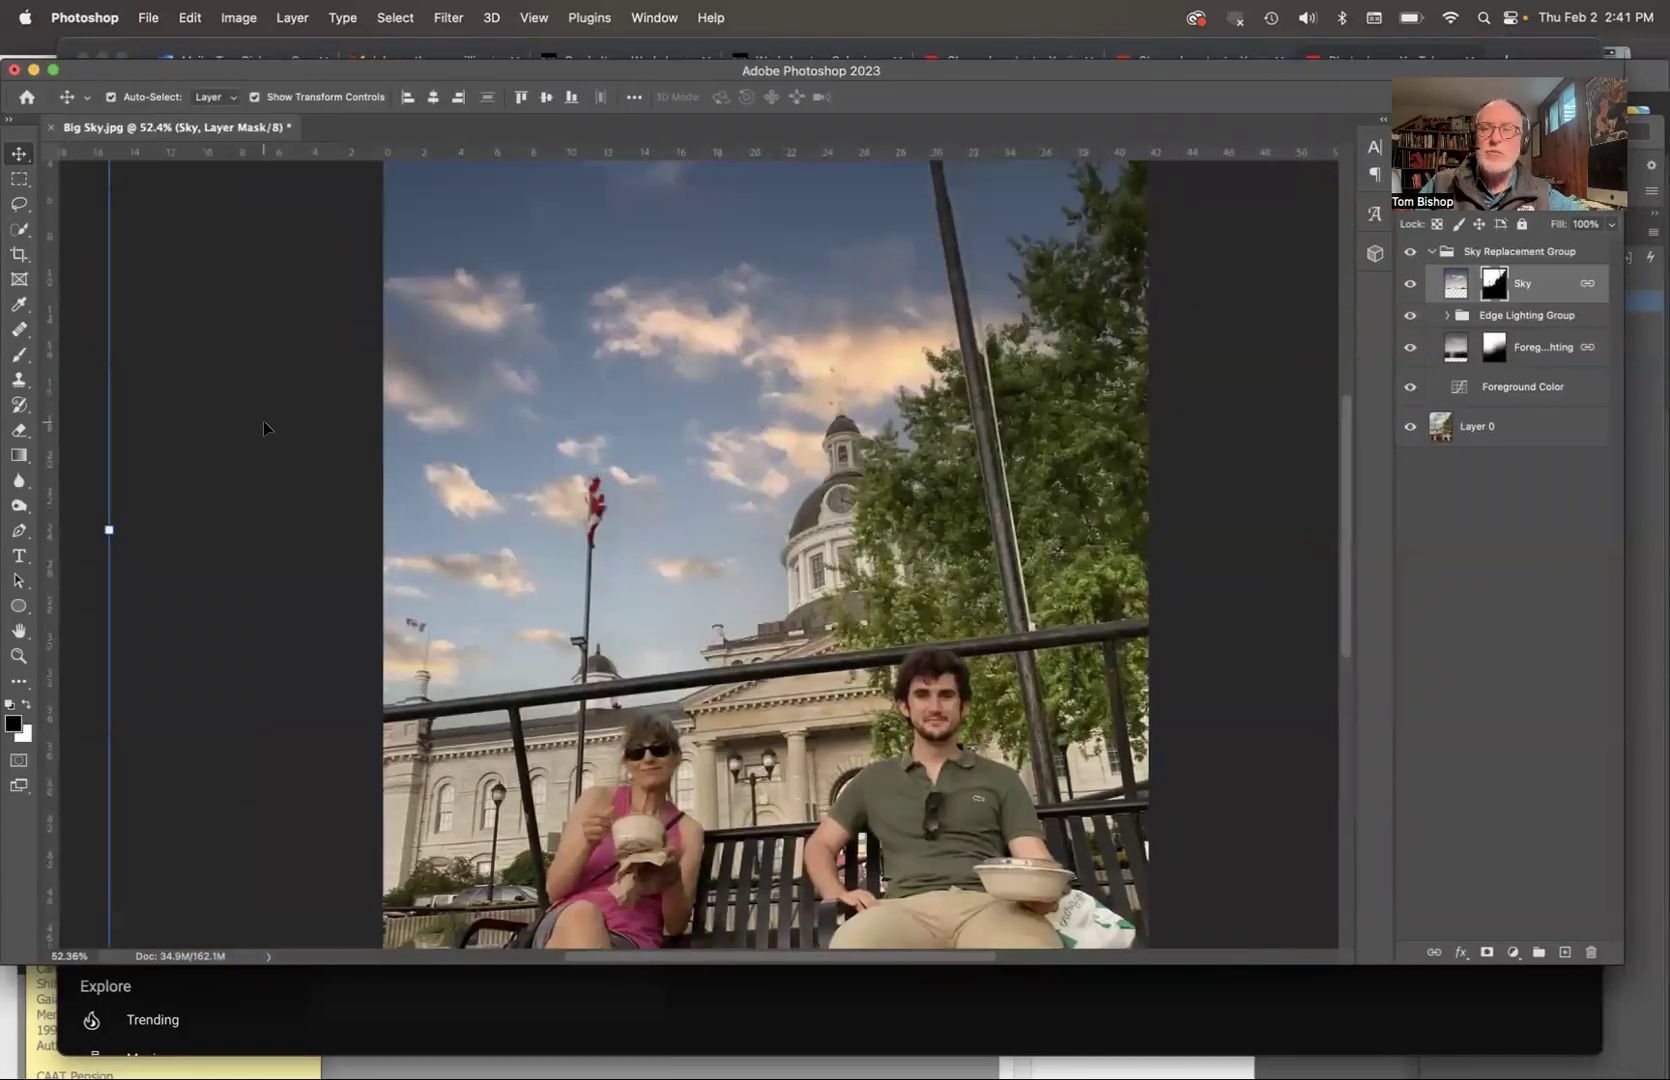